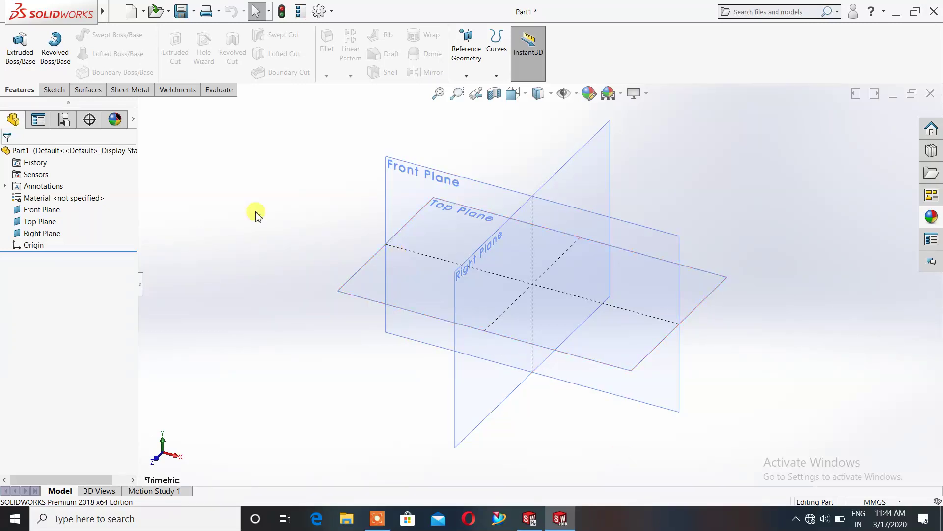
- Start a sheet metal Base Flange with its sketch on the Top Plane
click(130, 91)
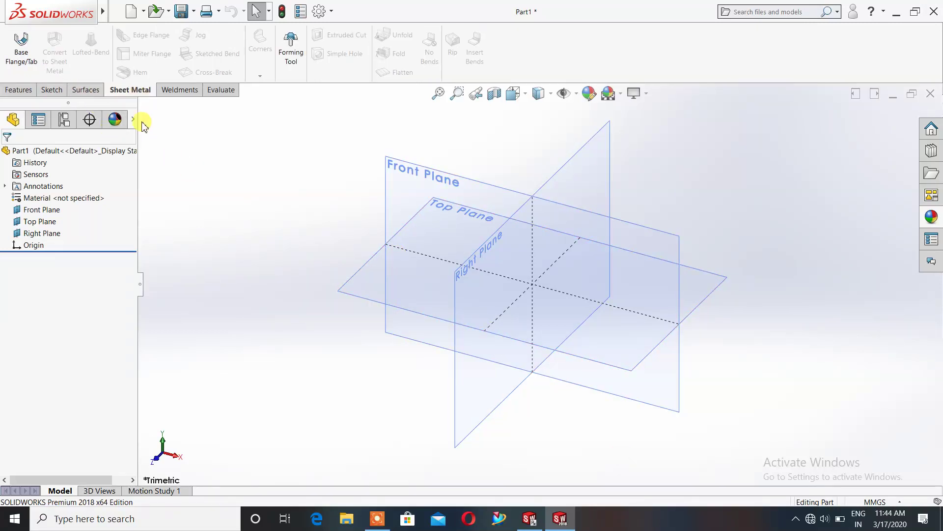
click(33, 68)
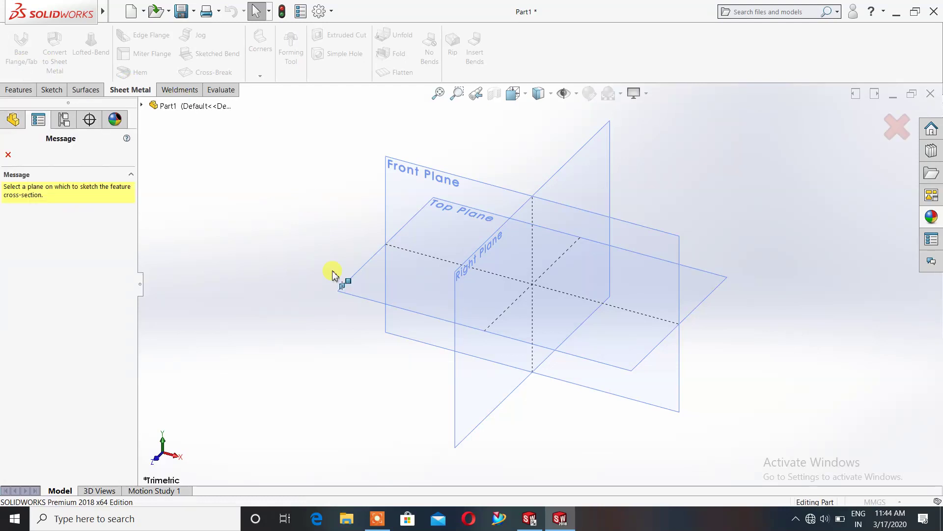
click(347, 286)
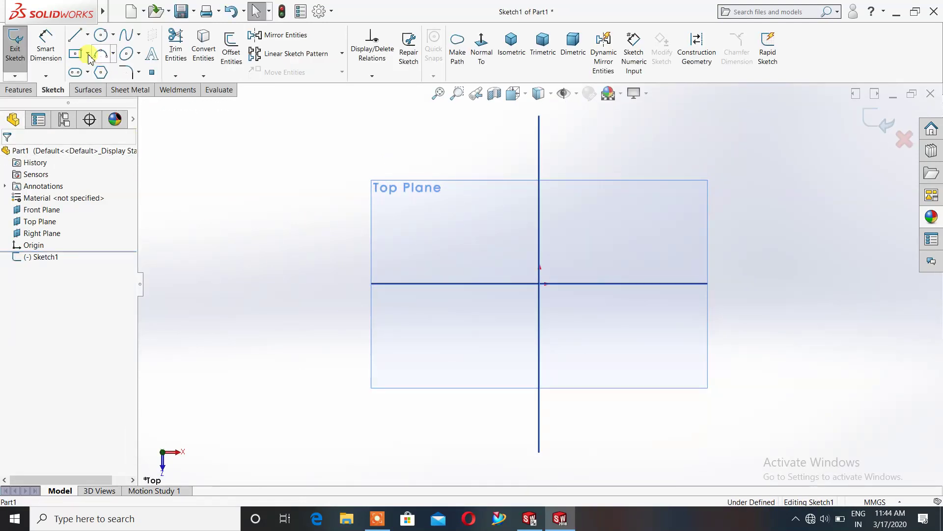
- Draw a center rectangle on the origin and exit to the Base Flange settings
click(74, 55)
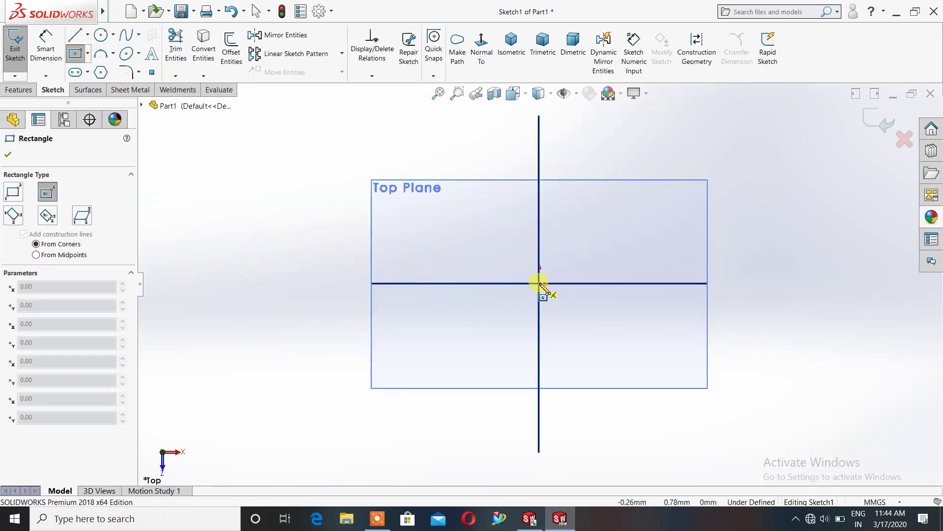
click(678, 192)
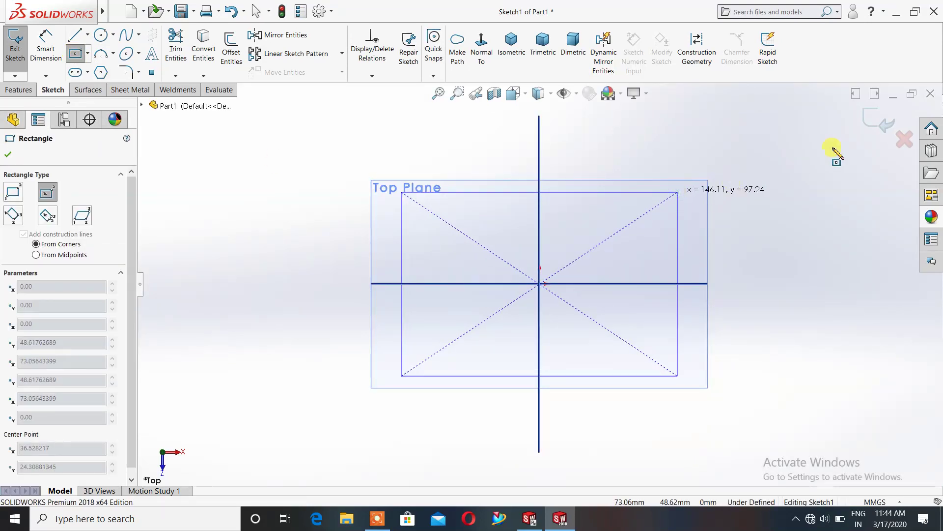
click(885, 126)
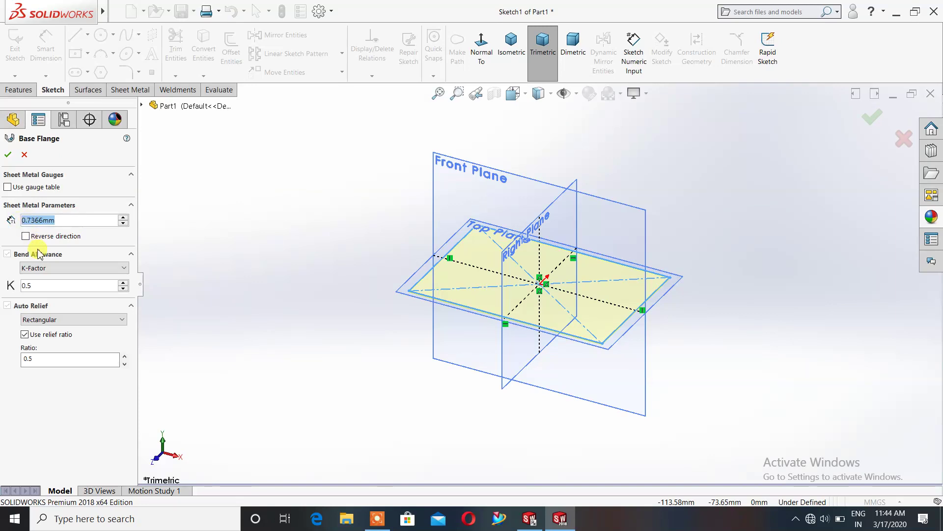
- Set the sheet thickness to 3 mm and accept Base-Flange1
text(3)
key(Return)
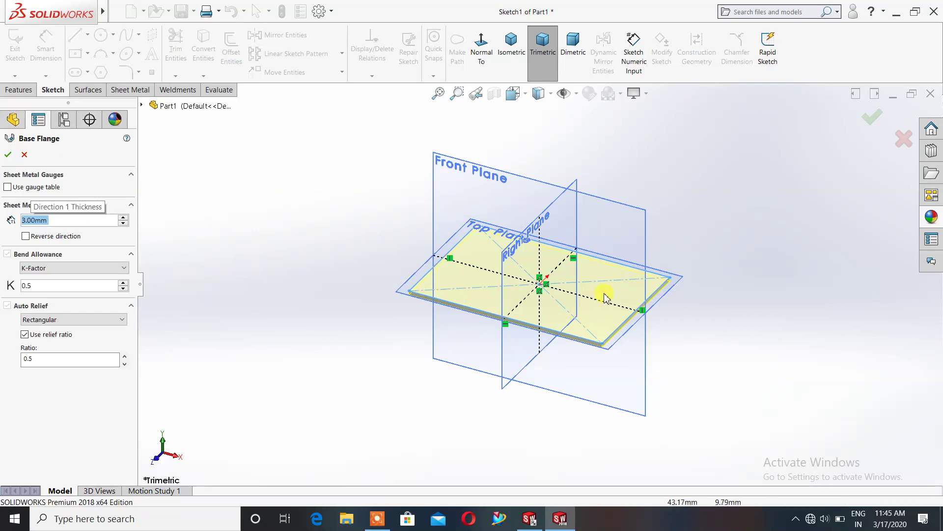
scroll(602, 314, up, 2)
scroll(550, 291, down, 4)
scroll(550, 291, down, 2)
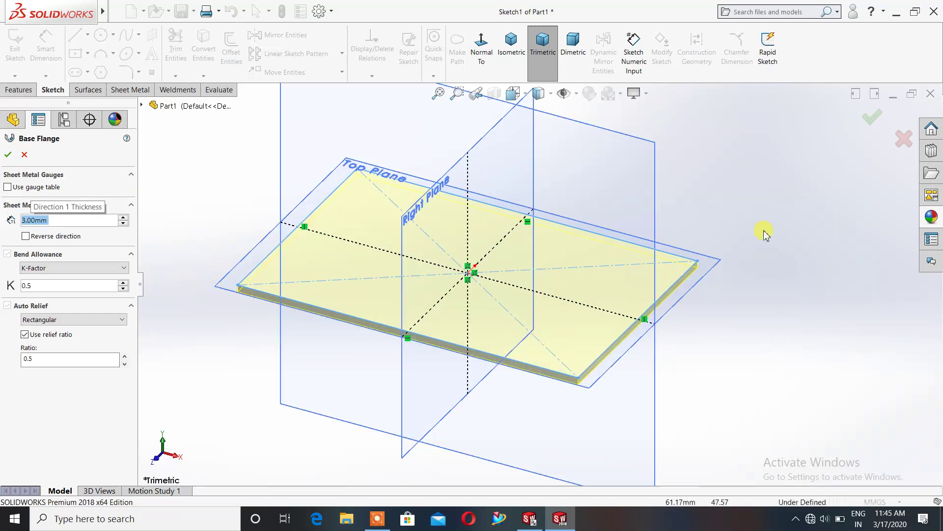
click(874, 127)
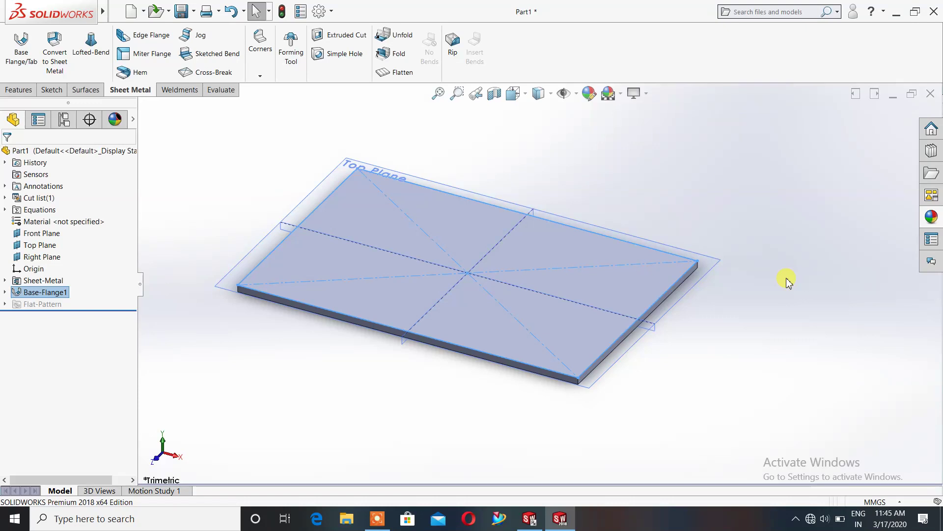
- Start a miter flange on the plate's front bottom edge, opening Sketch6
click(378, 517)
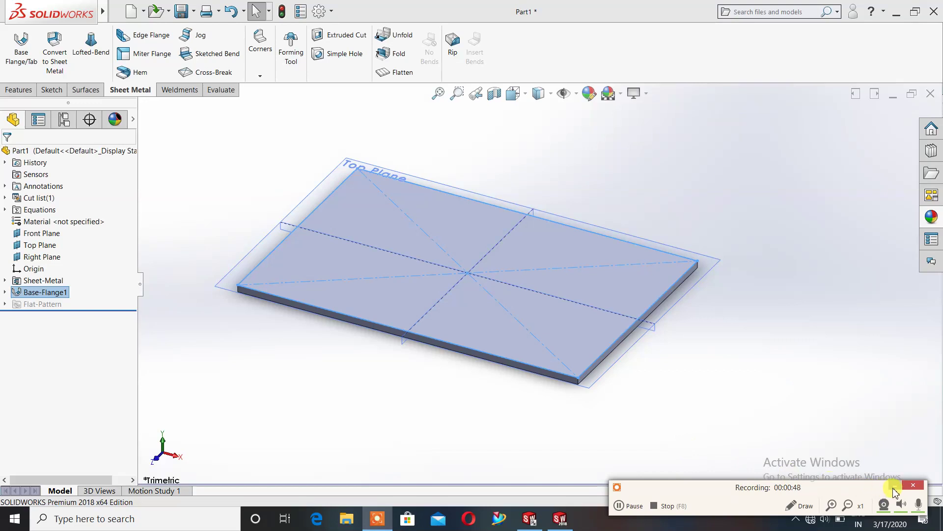
click(894, 488)
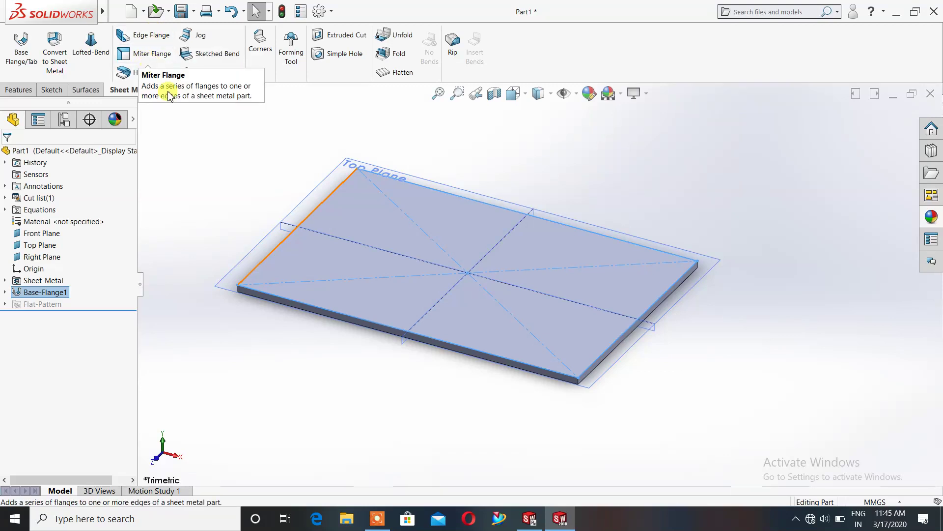
click(149, 58)
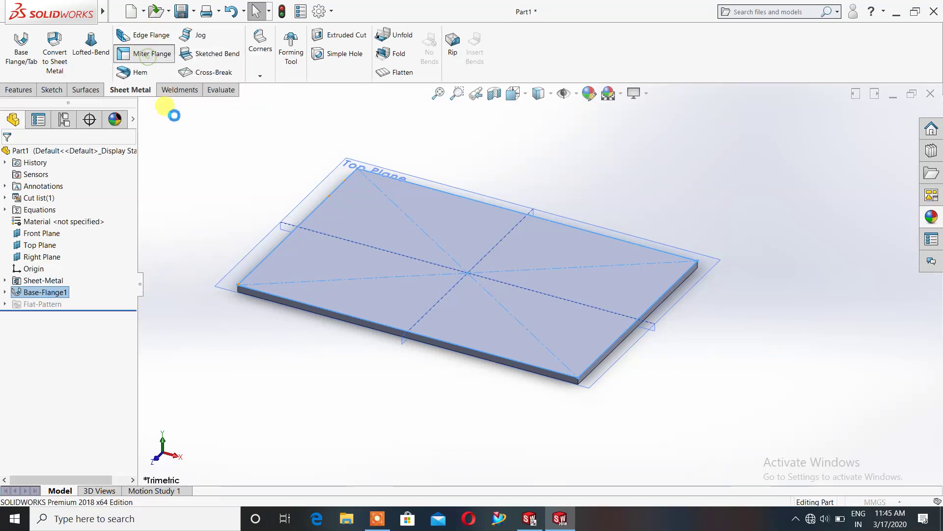
middle_drag(493, 420, 506, 393)
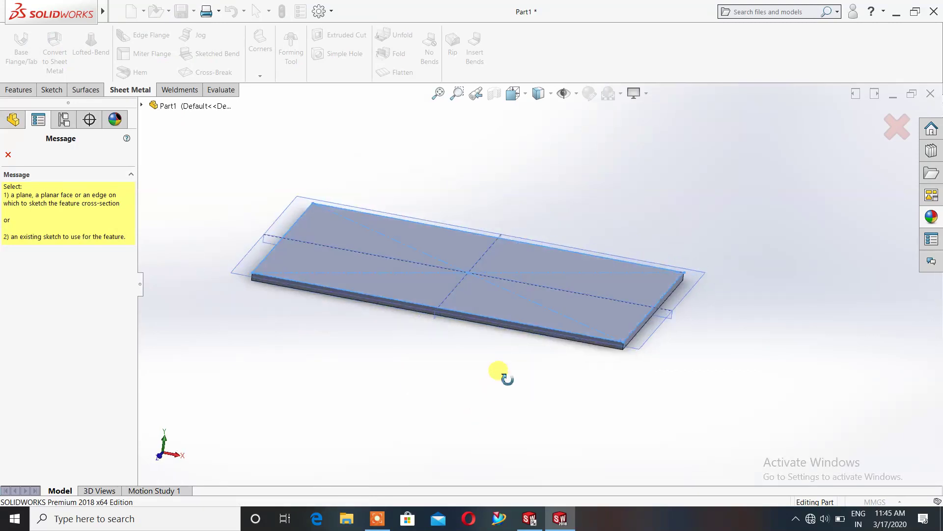
scroll(620, 342, down, 2)
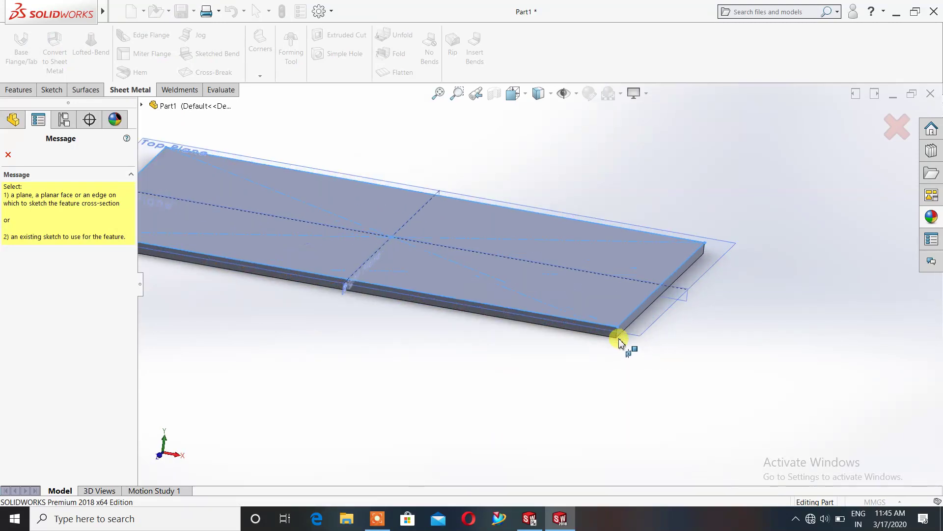
scroll(604, 332, down, 2)
click(603, 332)
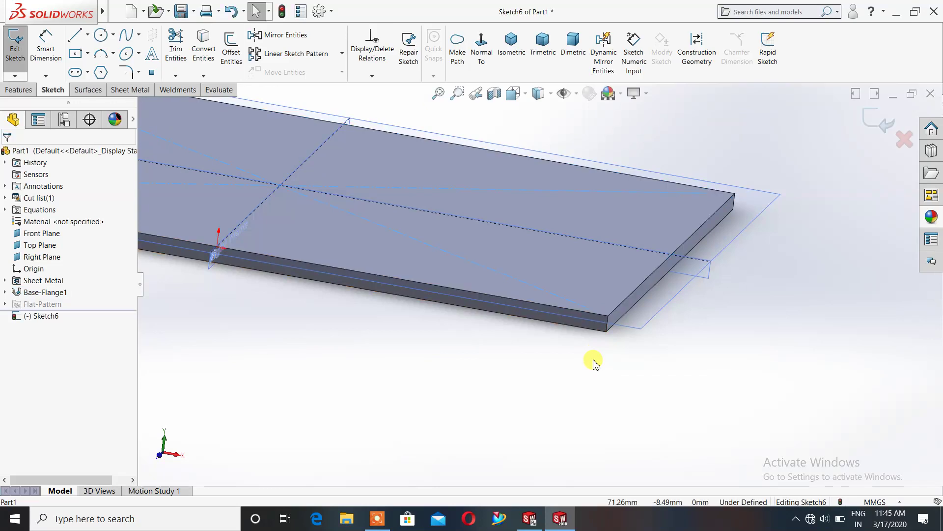
- Draw an inclined line of about 33.87 mm rising from the plate's top corner
click(481, 49)
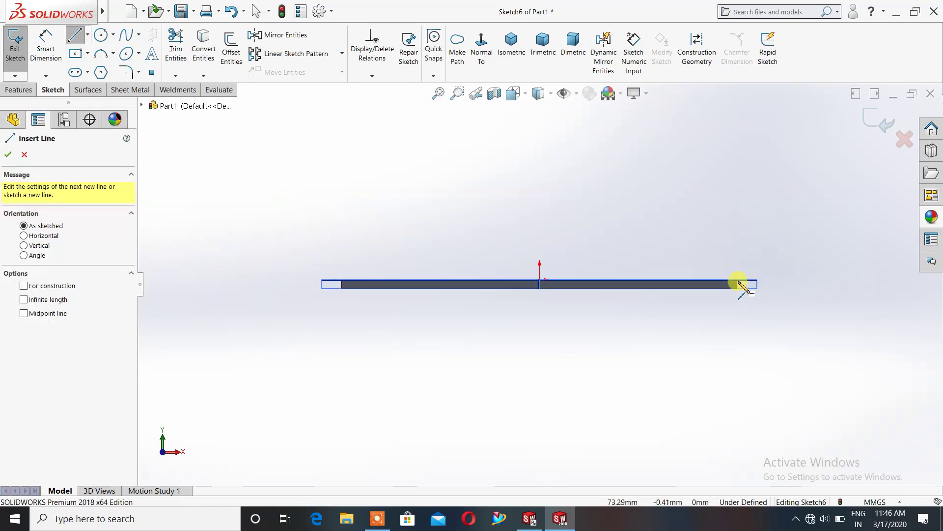
scroll(742, 288, up, 2)
scroll(685, 295, down, 3)
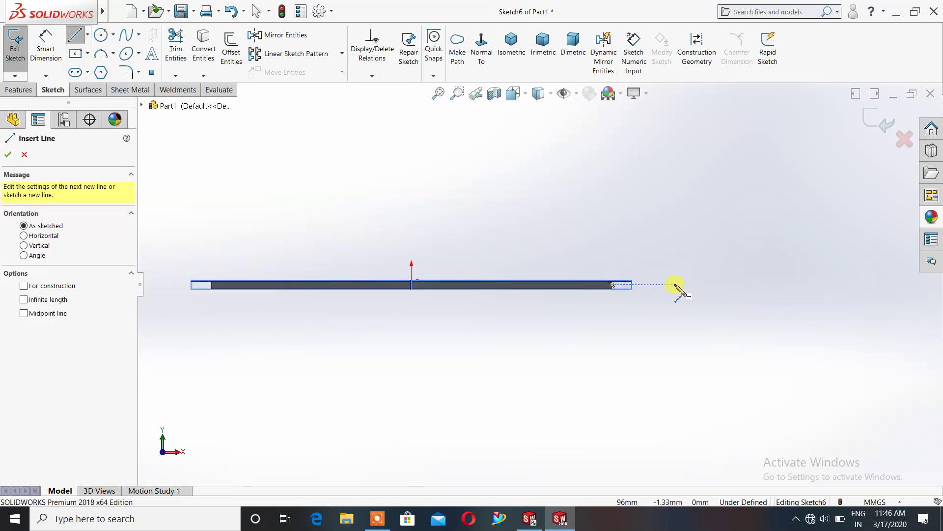
scroll(679, 288, down, 2)
scroll(614, 290, down, 2)
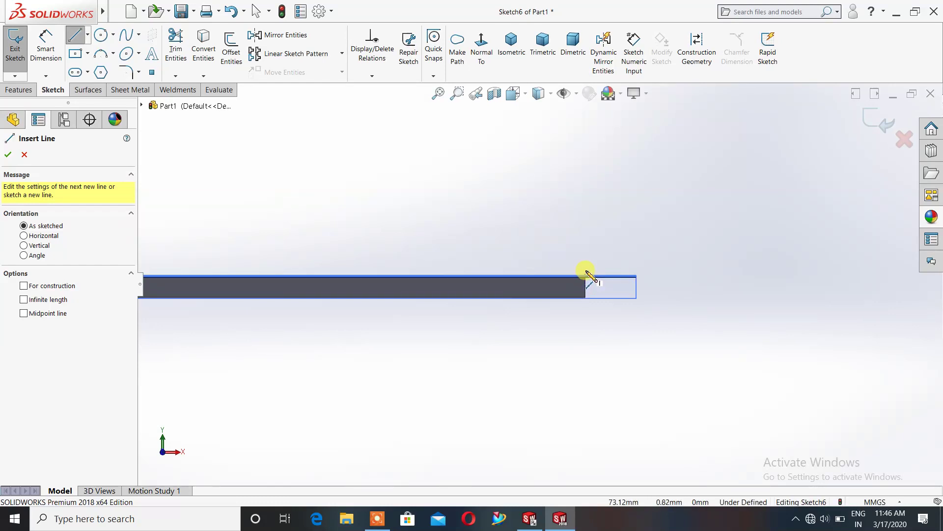
click(585, 269)
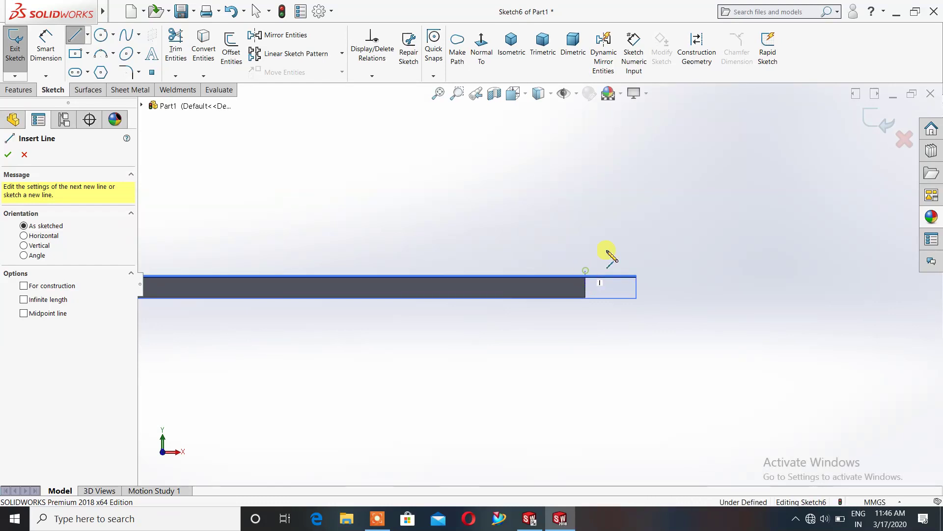
click(762, 115)
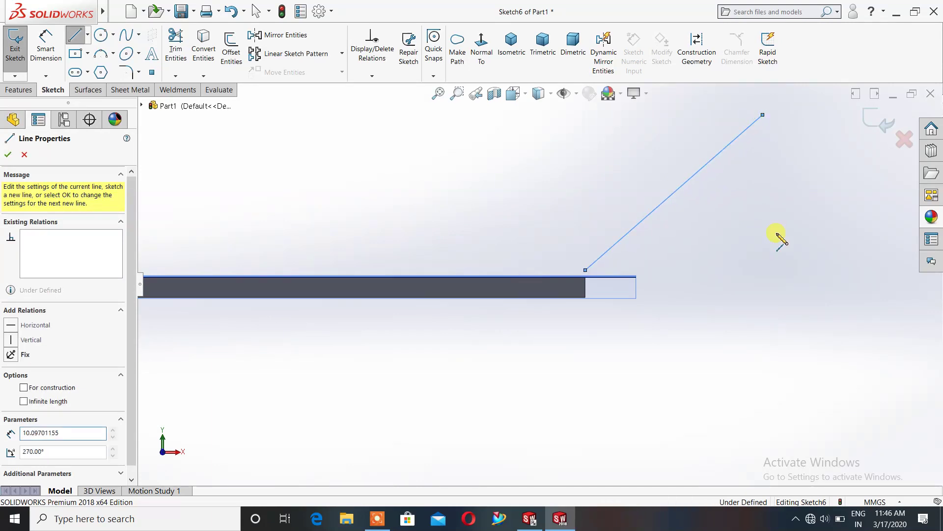
right_click(386, 204)
click(393, 203)
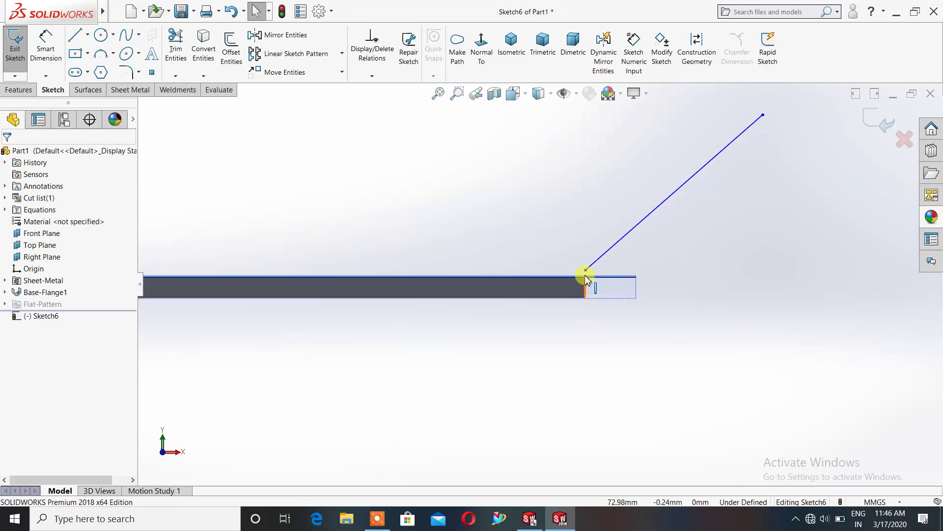
click(586, 271)
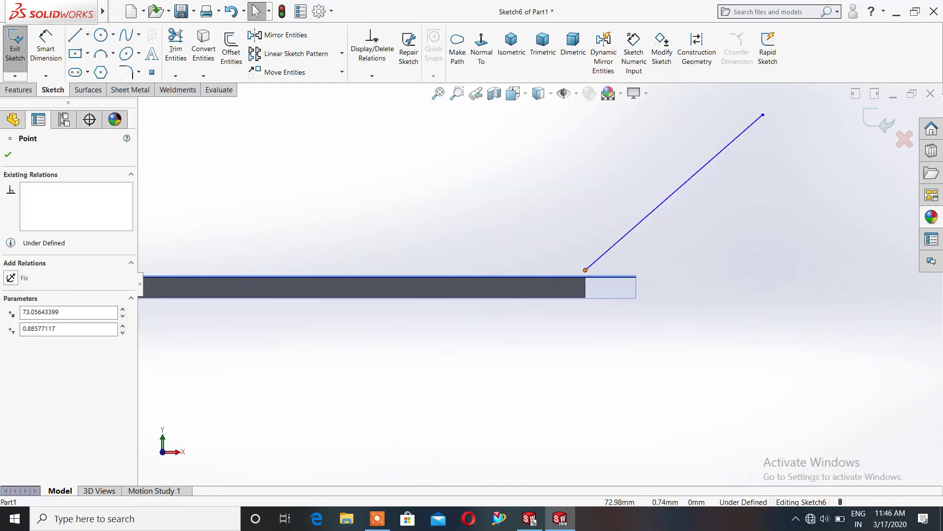
- Make the line endpoint coincident with the plate edge
click(586, 284)
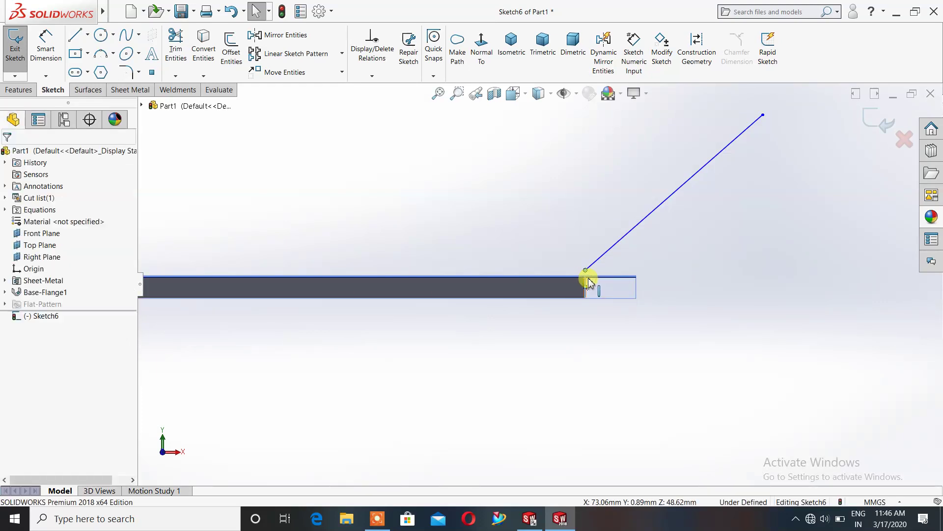
ctrl+click(586, 271)
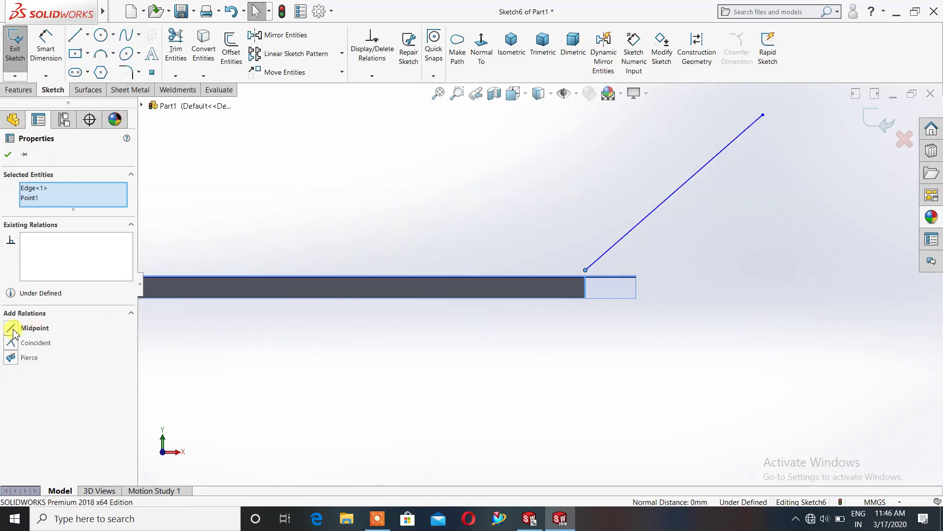
click(15, 346)
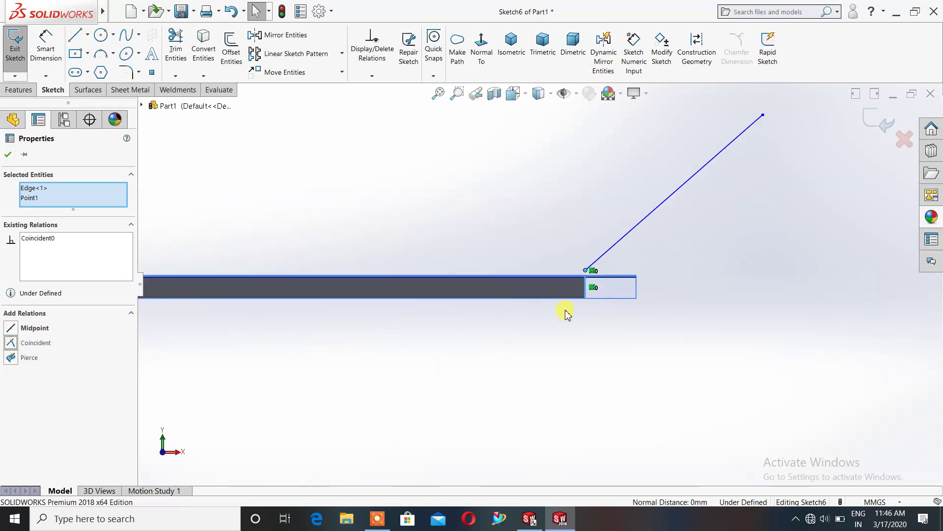
scroll(600, 273, down, 3)
click(693, 248)
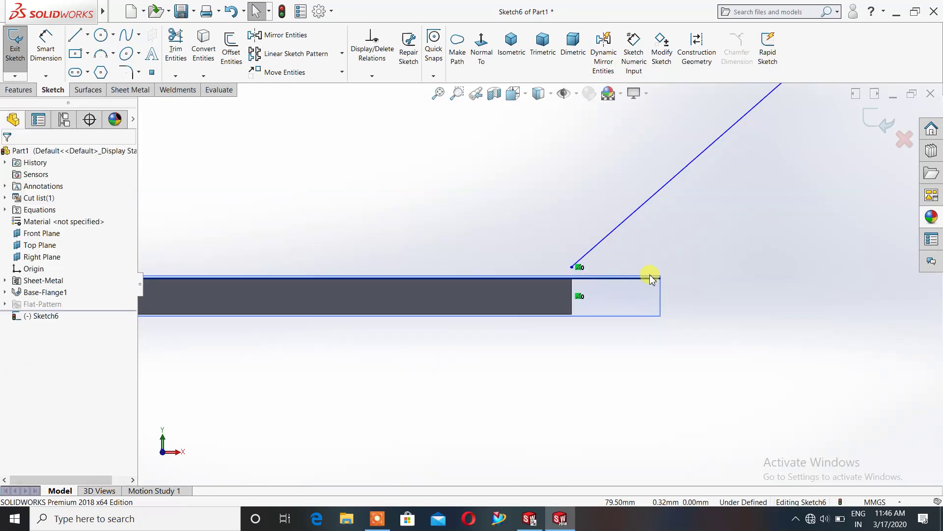
- Make the line's loose end coincident with the flange corner vertex, fully defining Sketch6
click(39, 236)
click(39, 246)
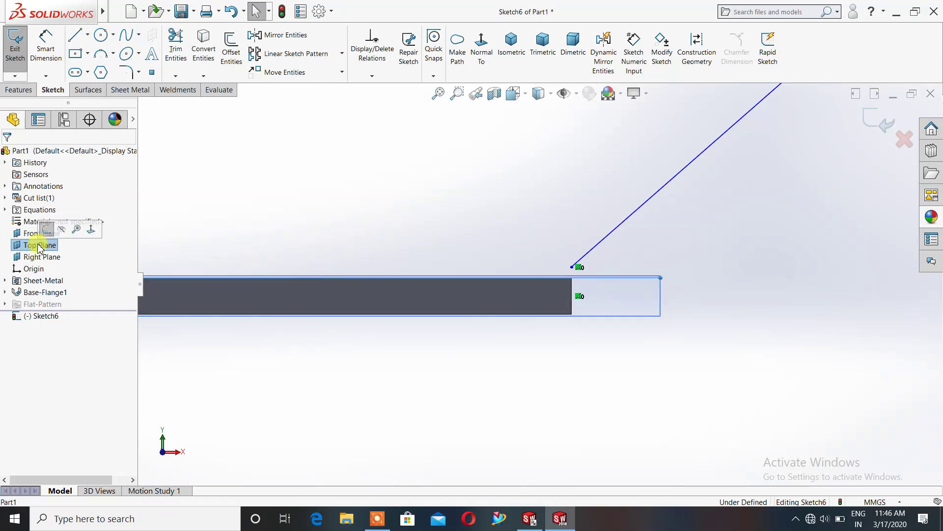
click(380, 223)
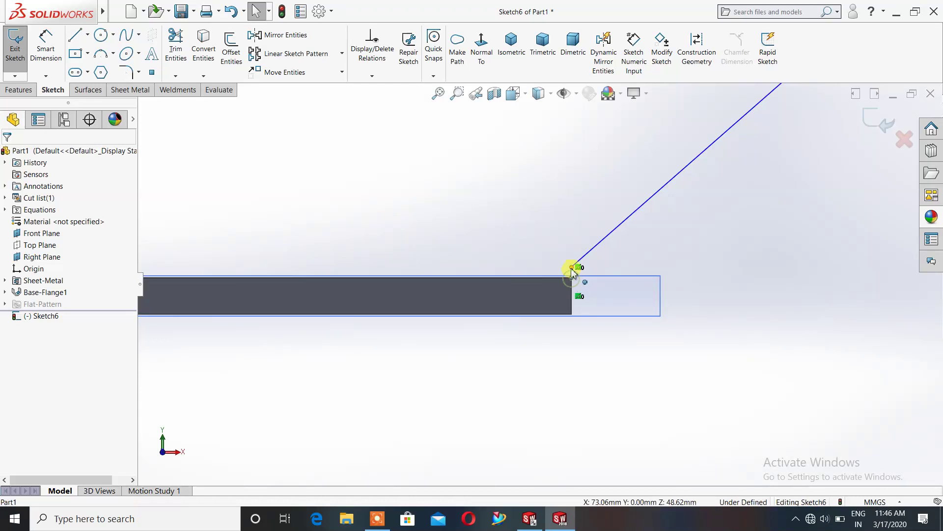
click(572, 268)
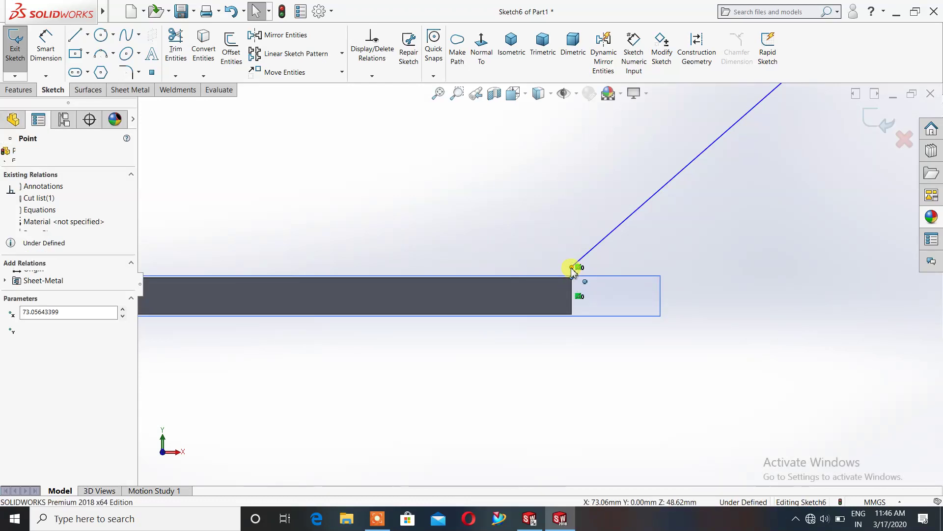
ctrl+click(571, 277)
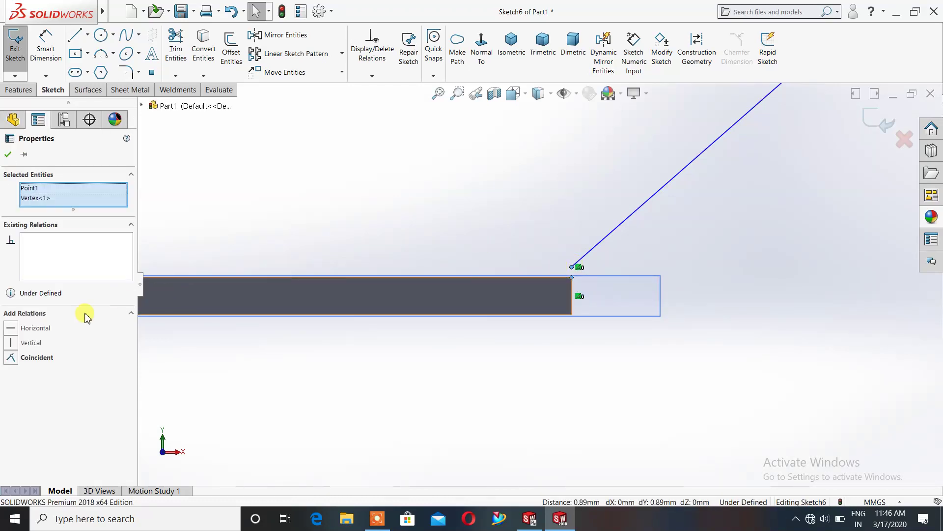
click(7, 356)
- Create Miter Flange1 along the plate's end edge and orbit to inspect it
key(z)
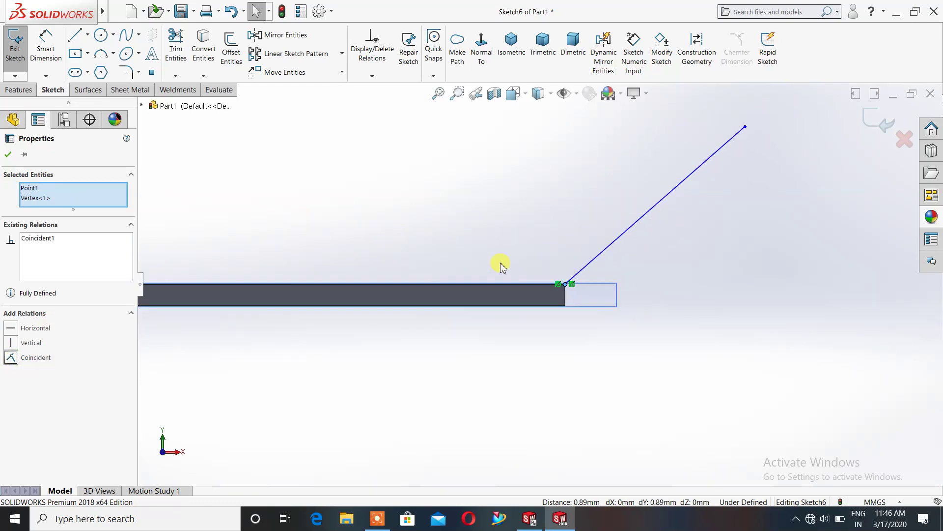
click(876, 123)
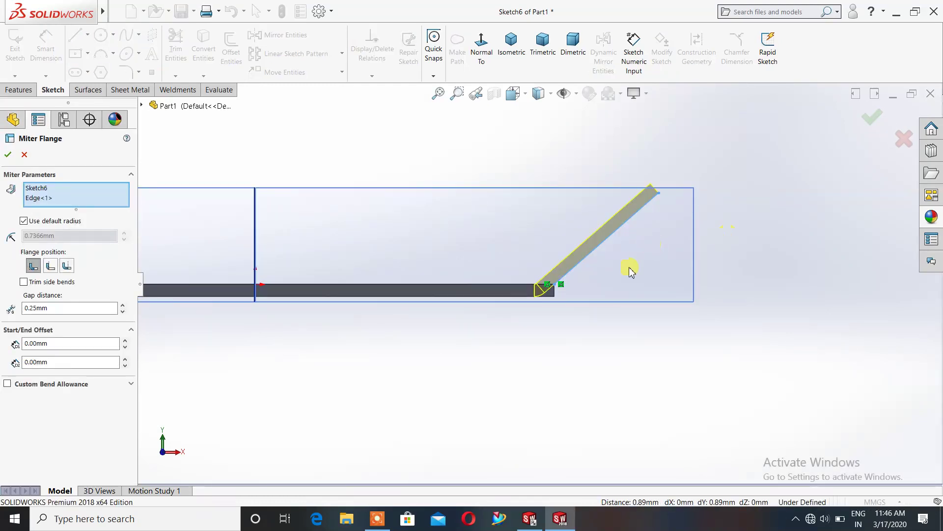
middle_drag(630, 271, 632, 310)
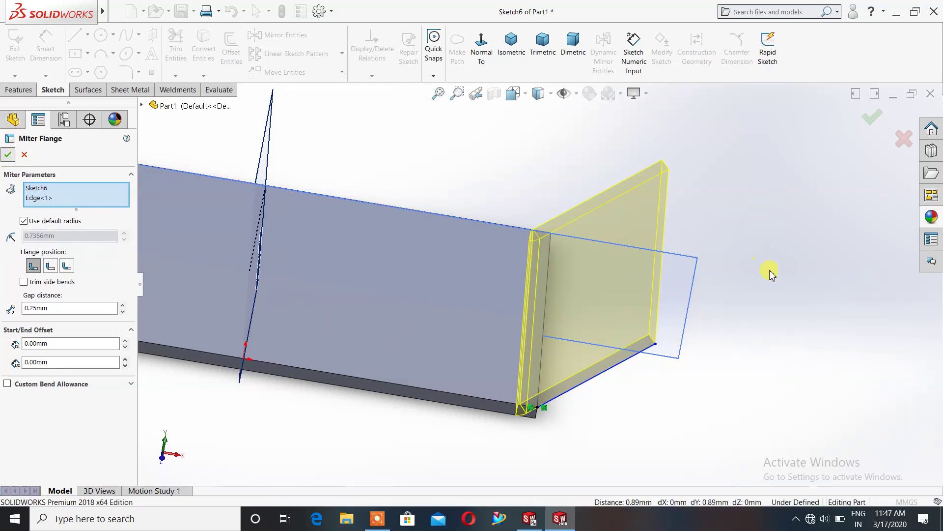
key(Return)
mouse_move(773, 270)
middle_down()
mouse_move(762, 286)
mouse_move(735, 226)
mouse_move(737, 238)
mouse_move(712, 261)
middle_up()
right_drag(769, 263, 755, 250)
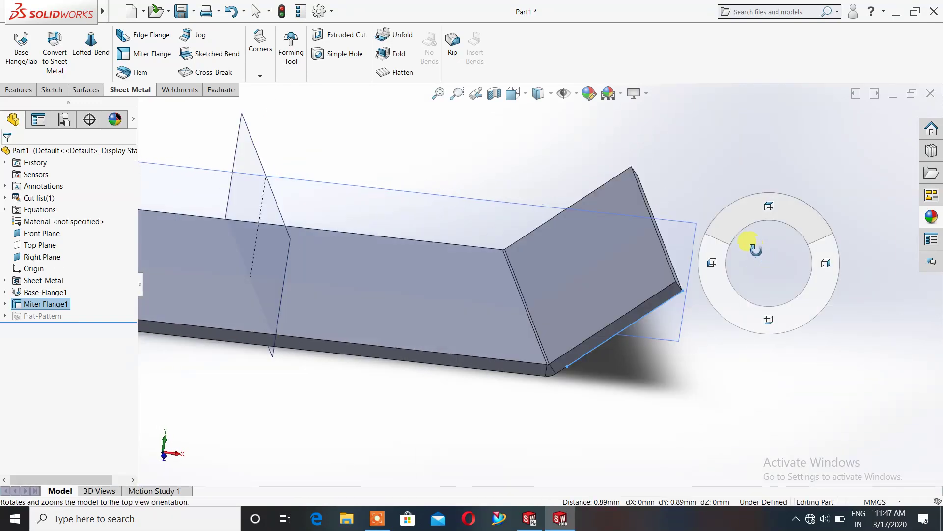
- Start a second miter flange on the base flange's other edge, viewed face-on
click(490, 156)
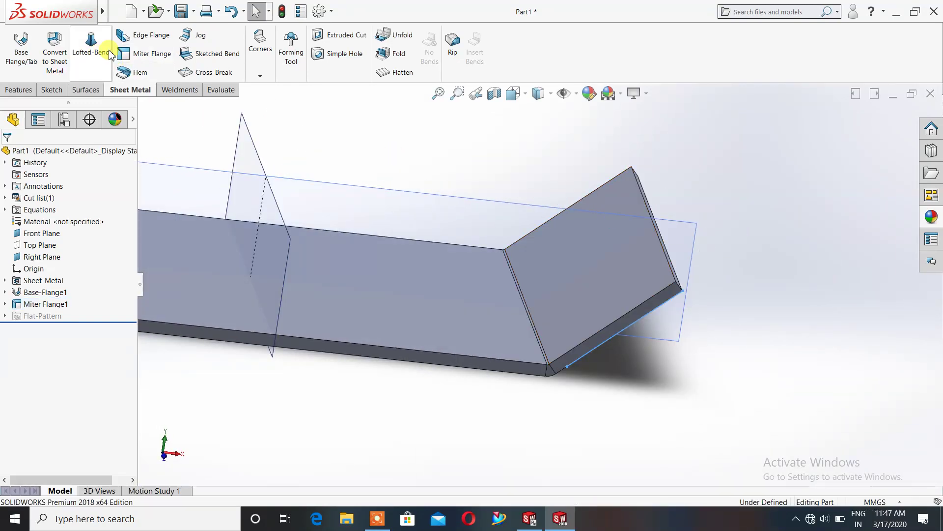
click(143, 59)
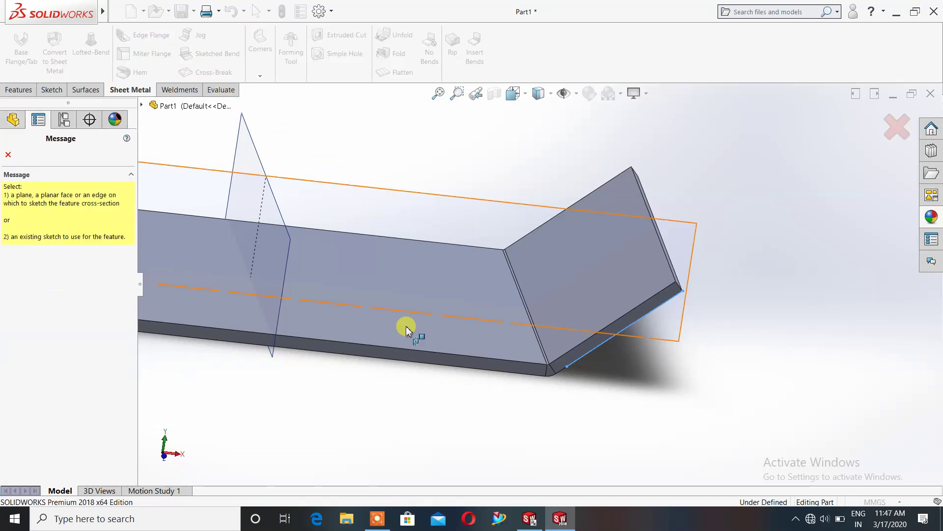
click(222, 342)
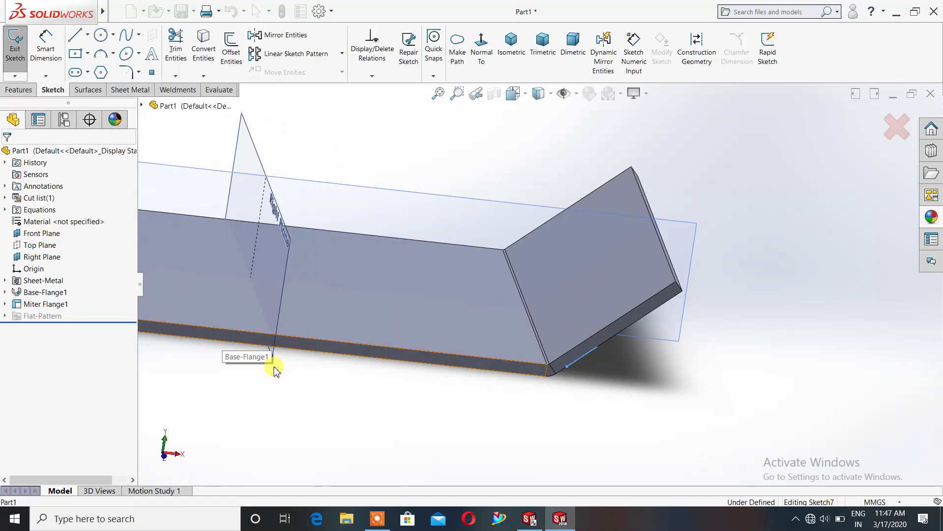
click(481, 50)
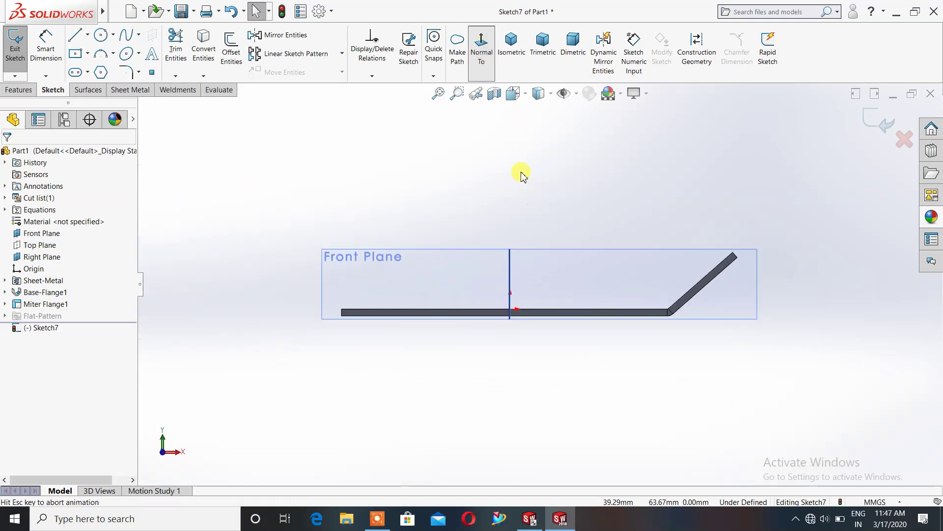
- Sketch the Sketch7 profile: a slanted line, a vertical rise and a horizontal top segment
click(86, 40)
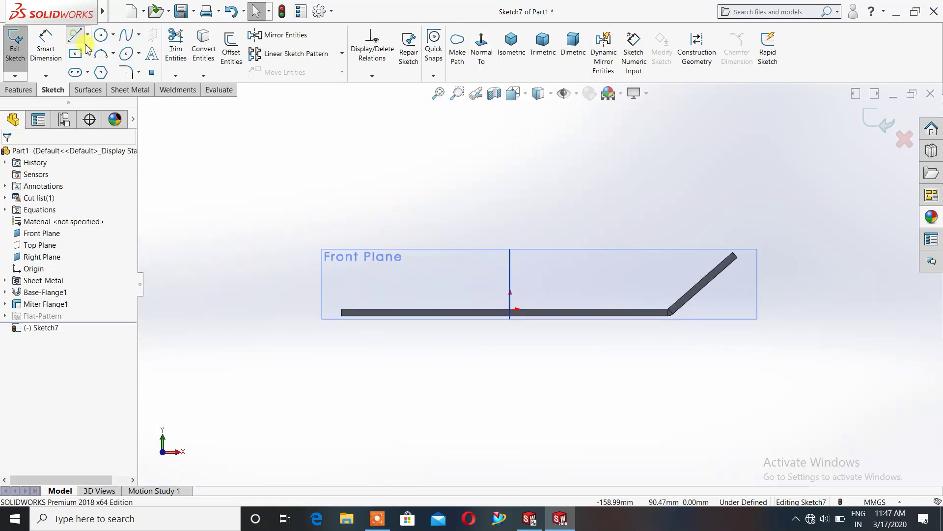
click(342, 310)
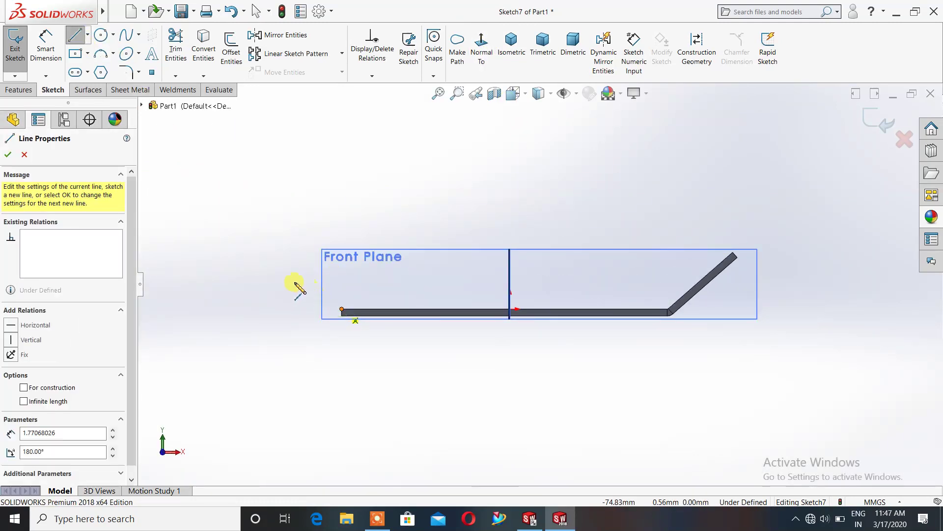
click(266, 257)
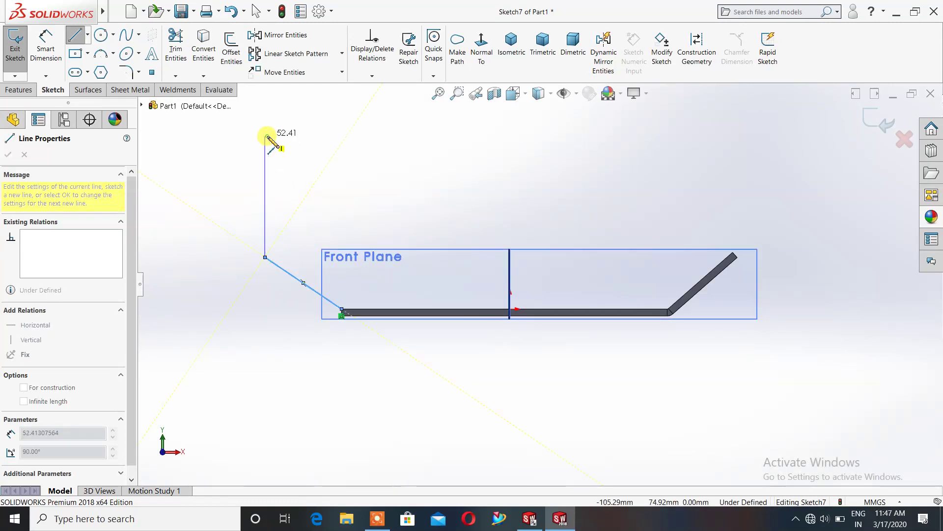
click(266, 136)
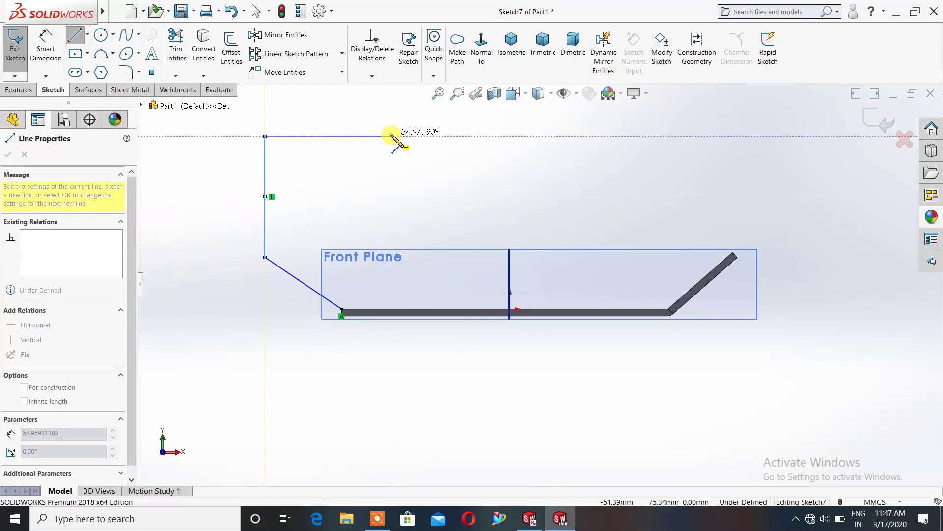
click(392, 136)
key(Escape)
key(Escape)
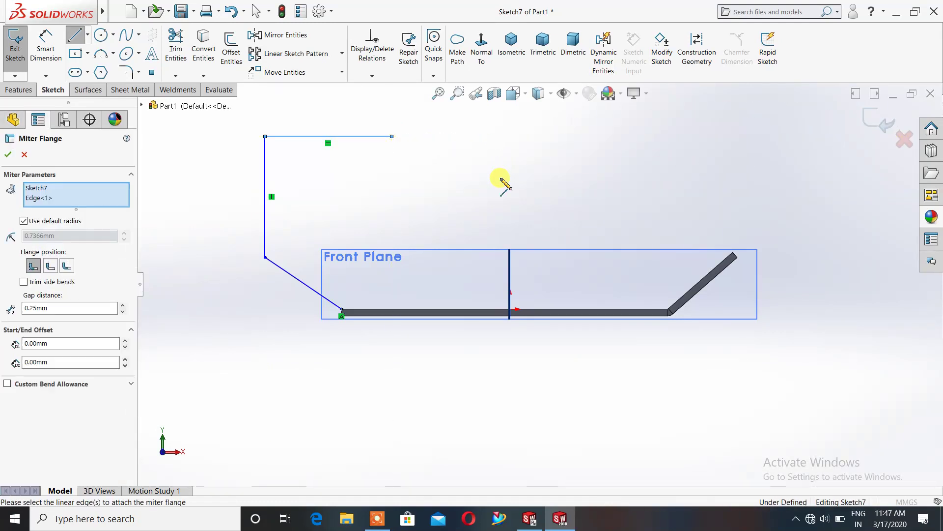
- Give the second miter flange a custom 6 mm bend radius and accept Miter Flange2
mouse_move(465, 226)
middle_down()
mouse_move(460, 238)
mouse_move(480, 222)
middle_up()
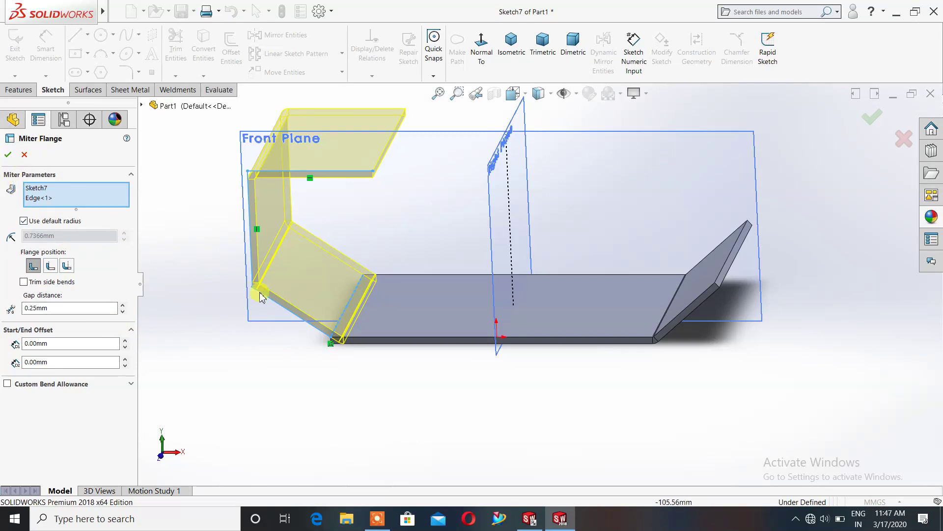
click(24, 220)
click(48, 236)
text(6)
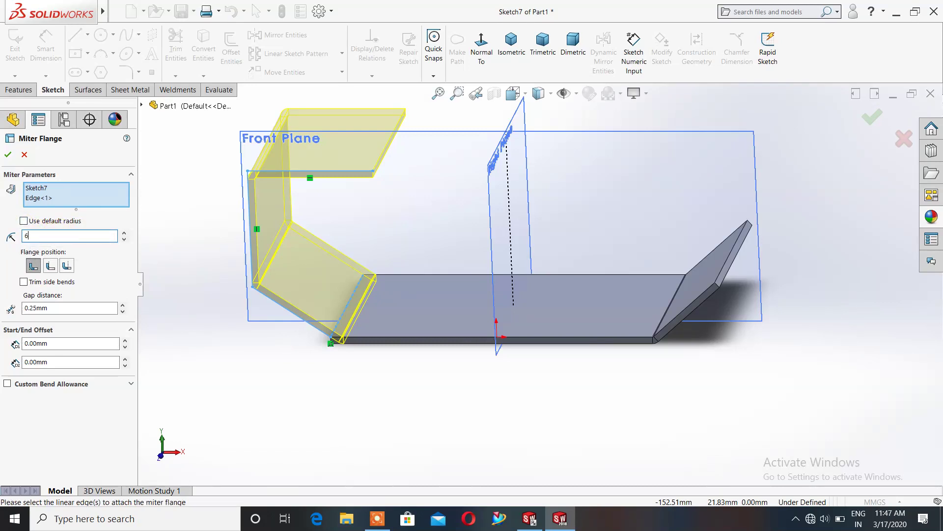
key(Return)
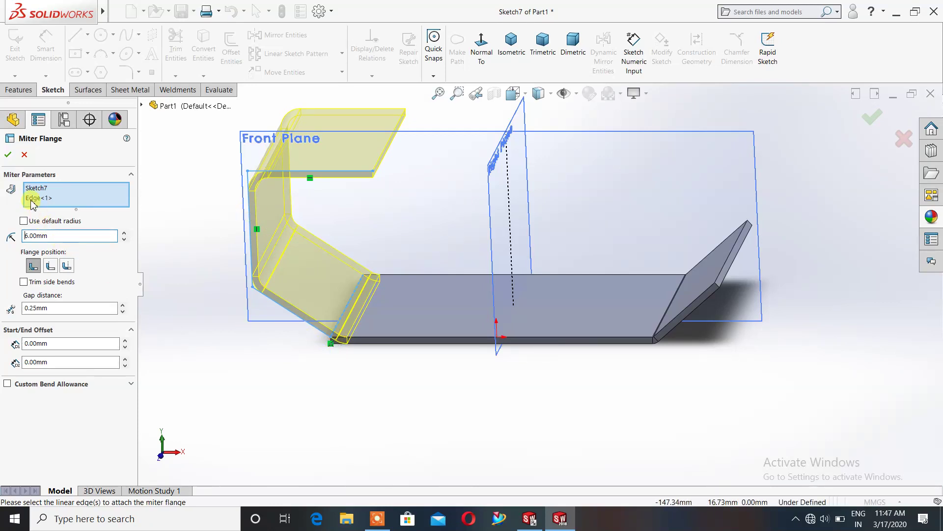
click(8, 156)
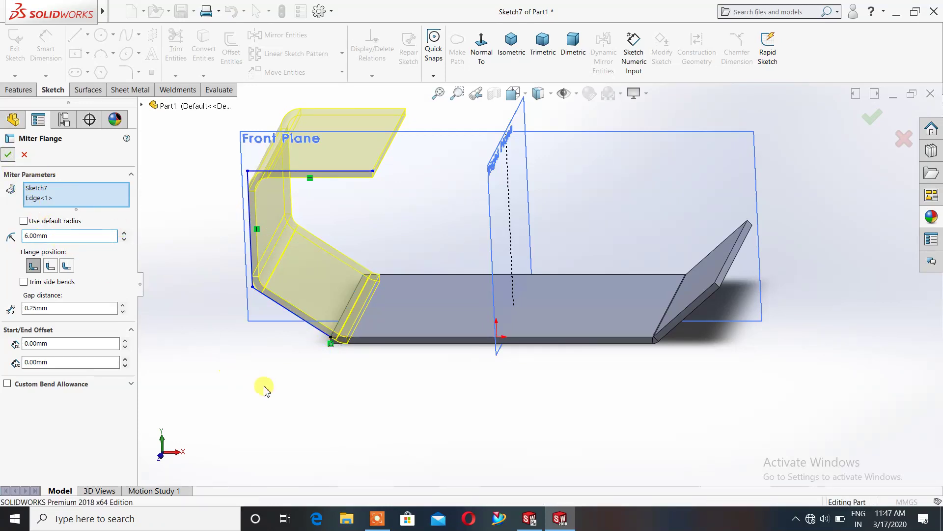
middle_drag(289, 395, 650, 369)
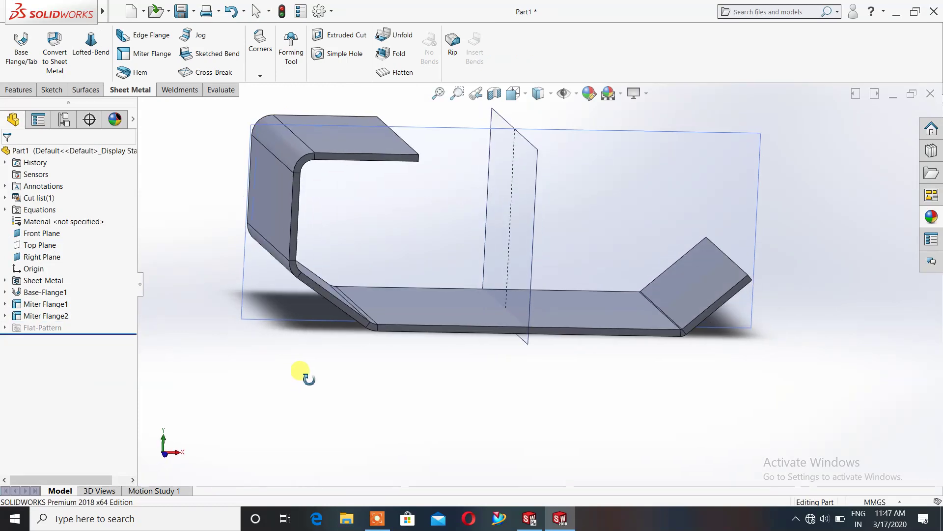
mouse_move(306, 404)
middle_down()
mouse_move(257, 371)
mouse_move(263, 380)
middle_up()
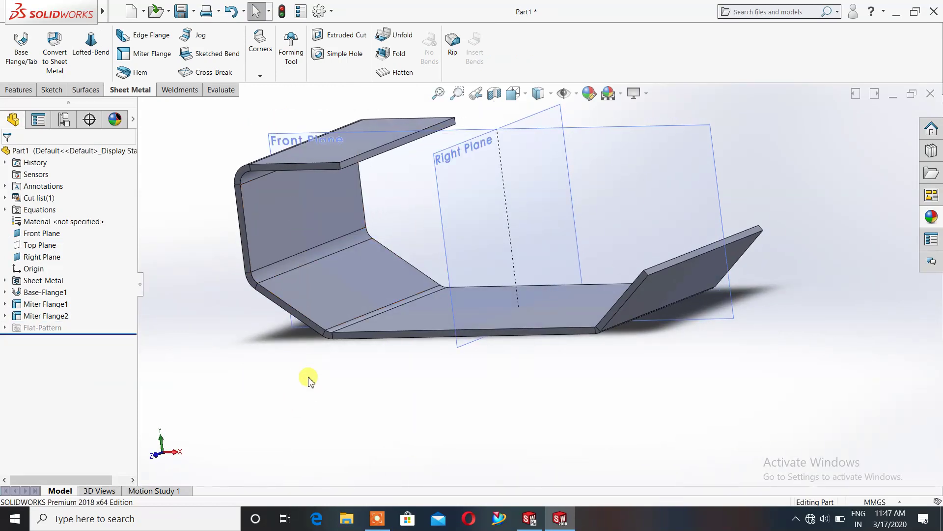
mouse_move(280, 333)
middle_down()
mouse_move(280, 316)
mouse_move(295, 323)
middle_up()
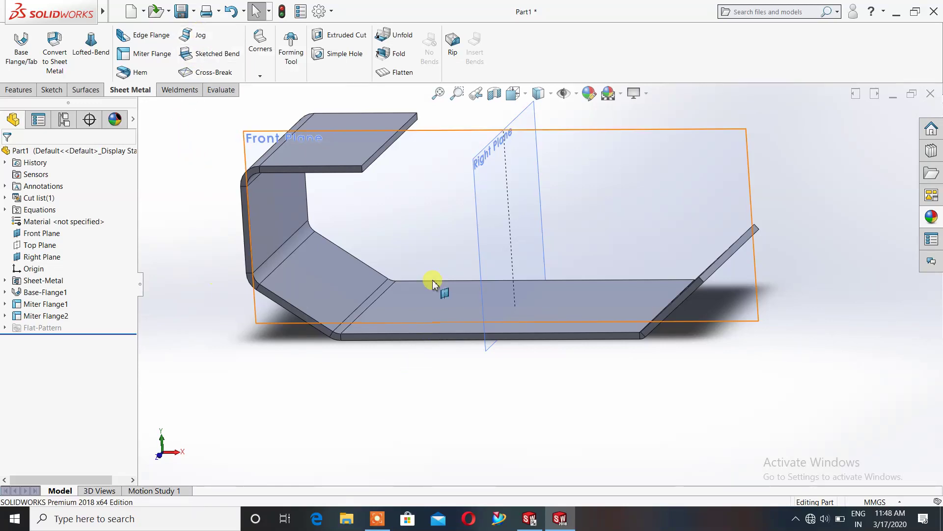
- Start a Jog sketched on the plate's bottom face, viewed straight on
click(200, 37)
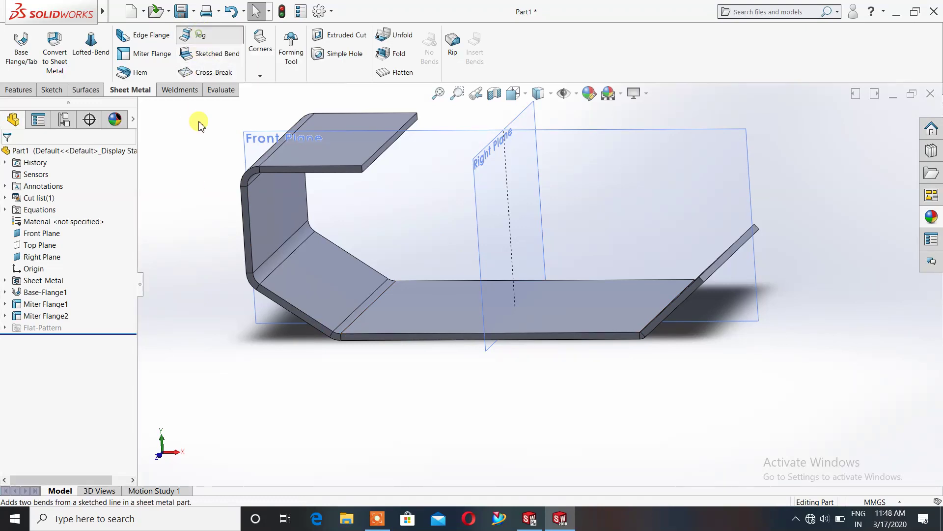
click(452, 303)
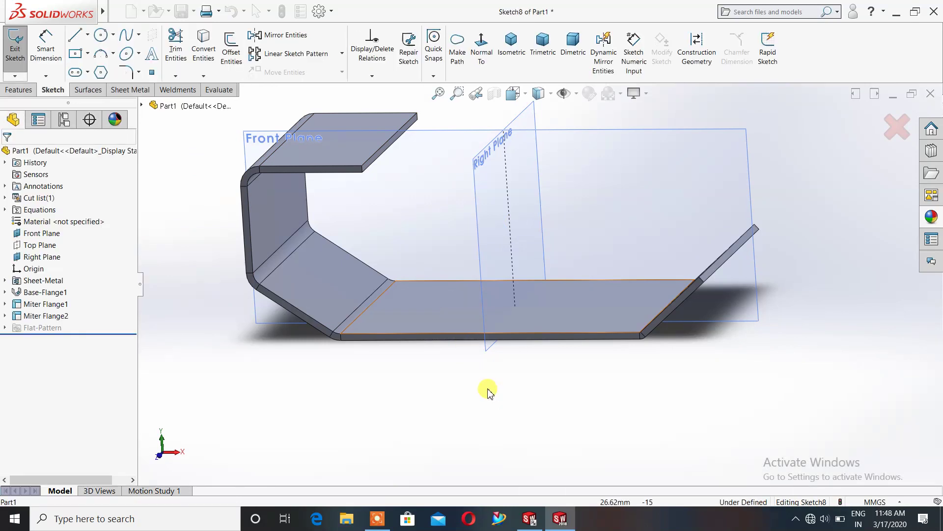
click(480, 53)
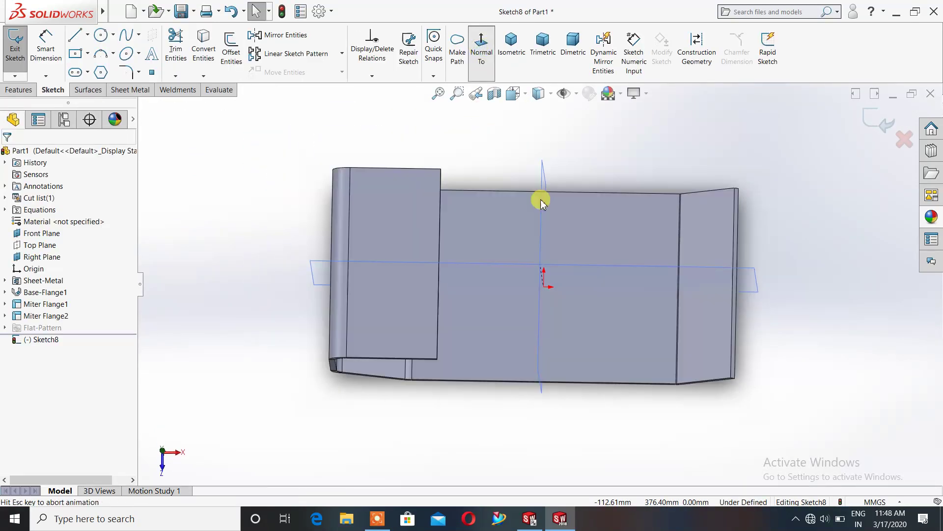
- Draw a single line across the face, edge to edge, just left of centre
click(75, 37)
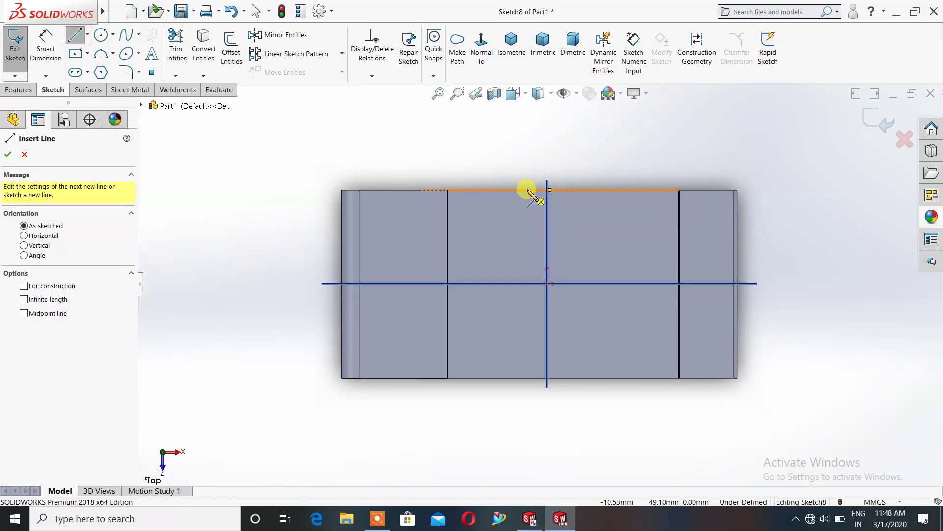
click(531, 215)
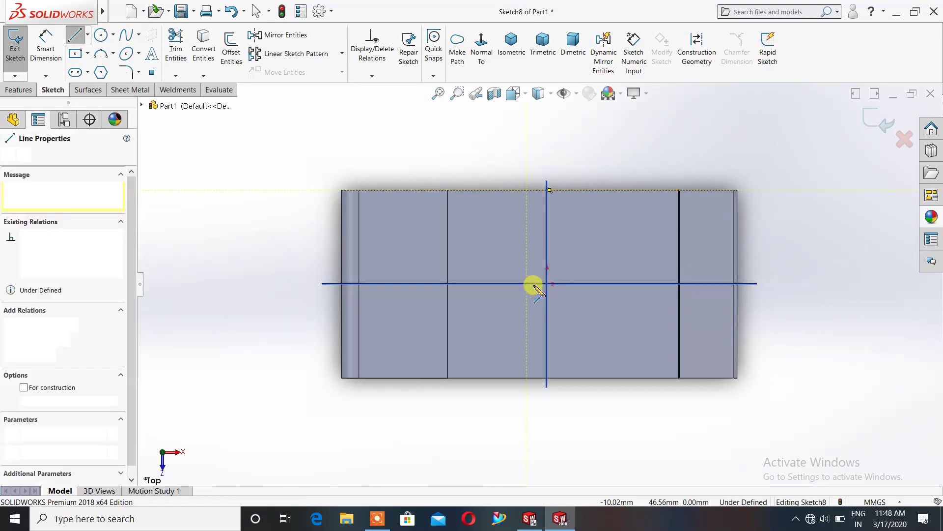
click(526, 378)
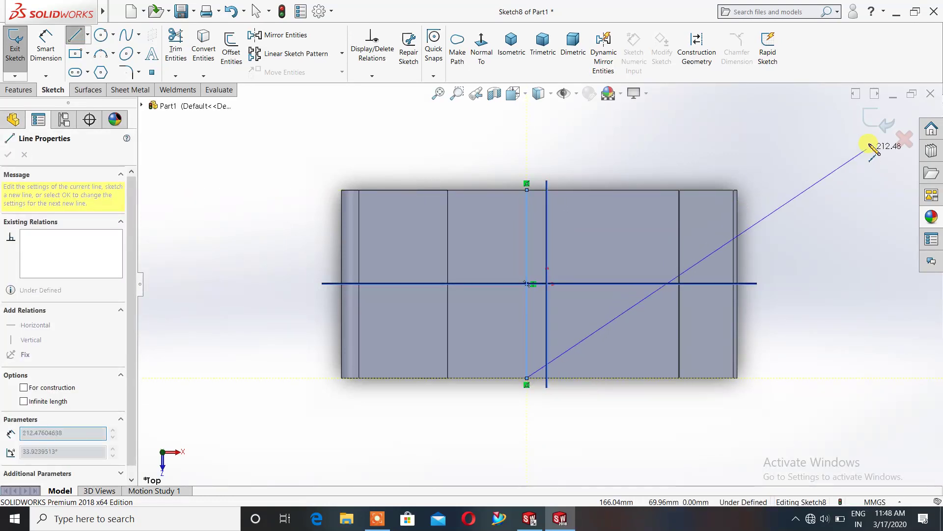
click(880, 129)
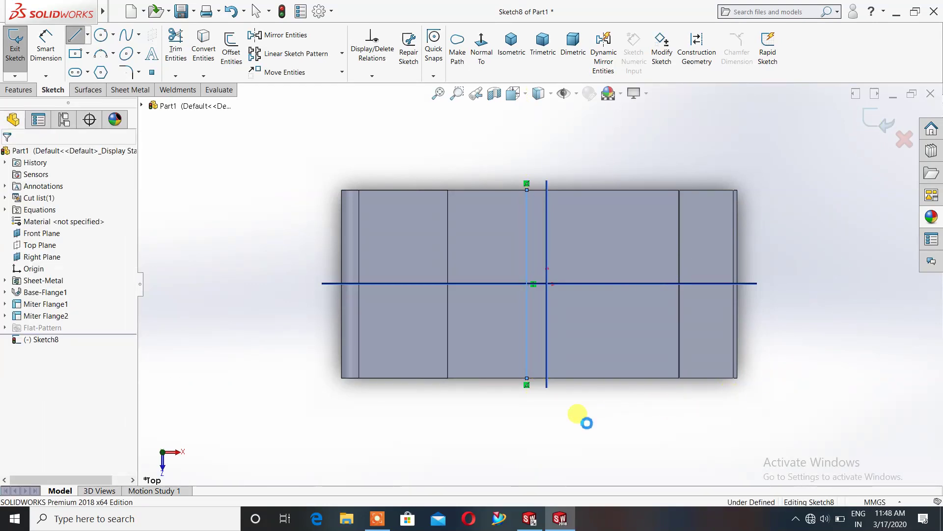
right_drag(540, 409, 512, 419)
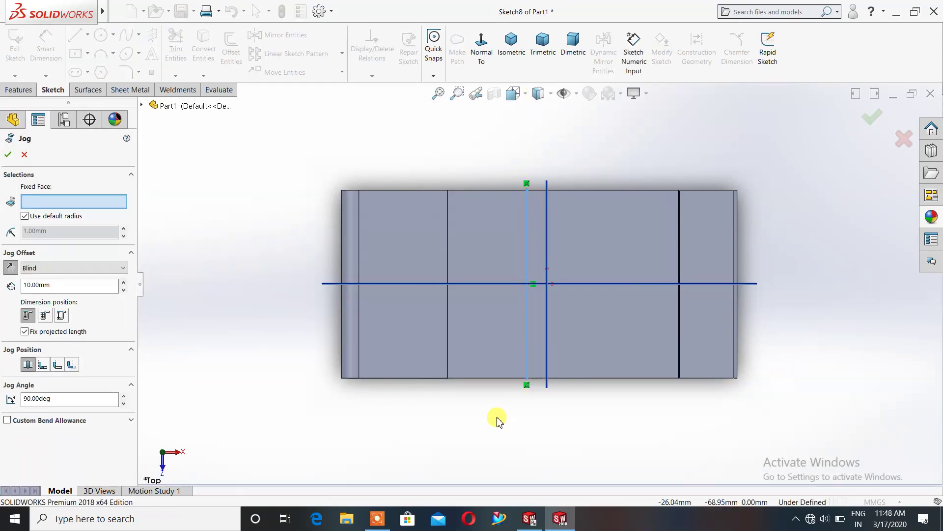
- Fix the base flange face and set a 50 mm jog offset stepping downward
mouse_move(495, 383)
middle_down()
mouse_move(467, 293)
mouse_move(473, 308)
middle_up()
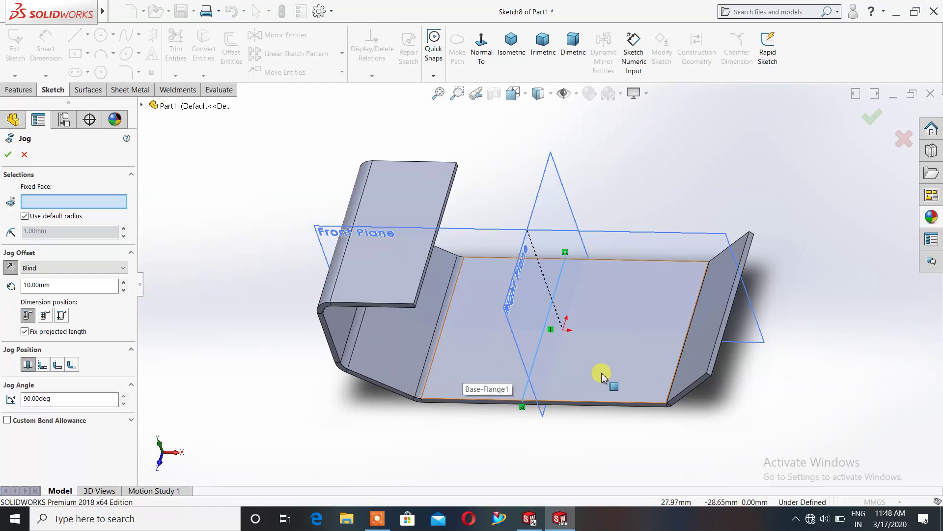
click(635, 372)
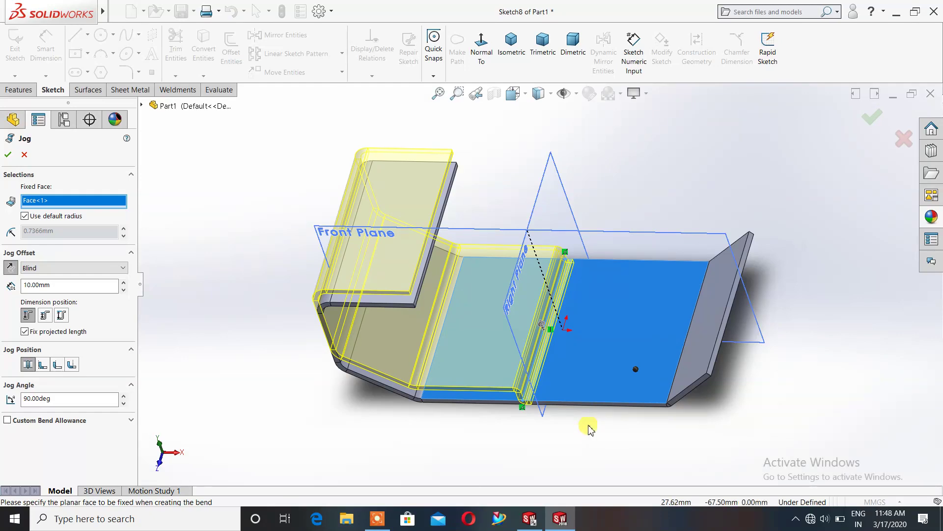
mouse_move(585, 426)
middle_down()
mouse_move(597, 359)
mouse_move(580, 346)
middle_up()
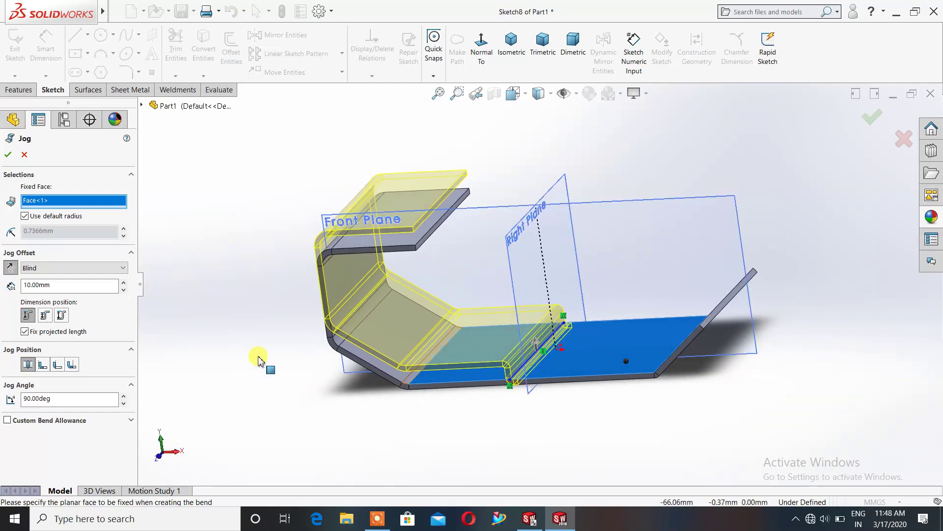
click(124, 283)
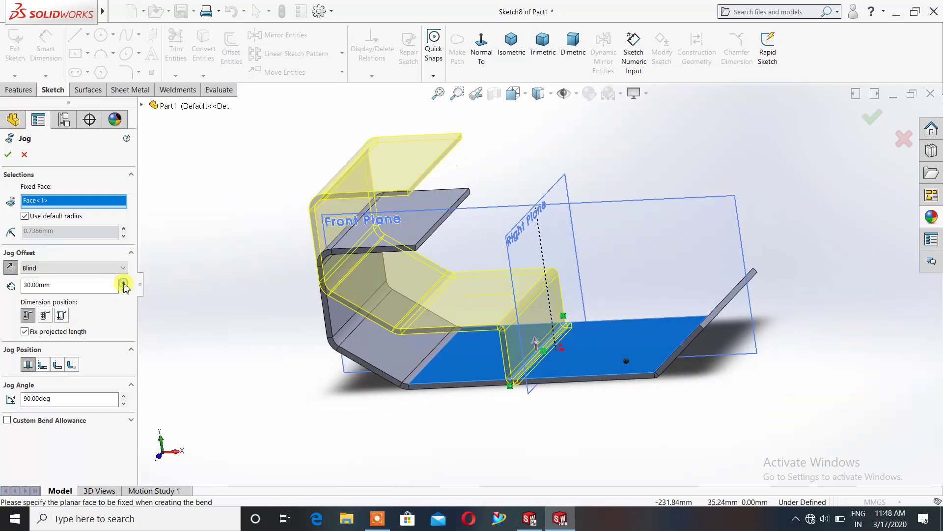
click(123, 283)
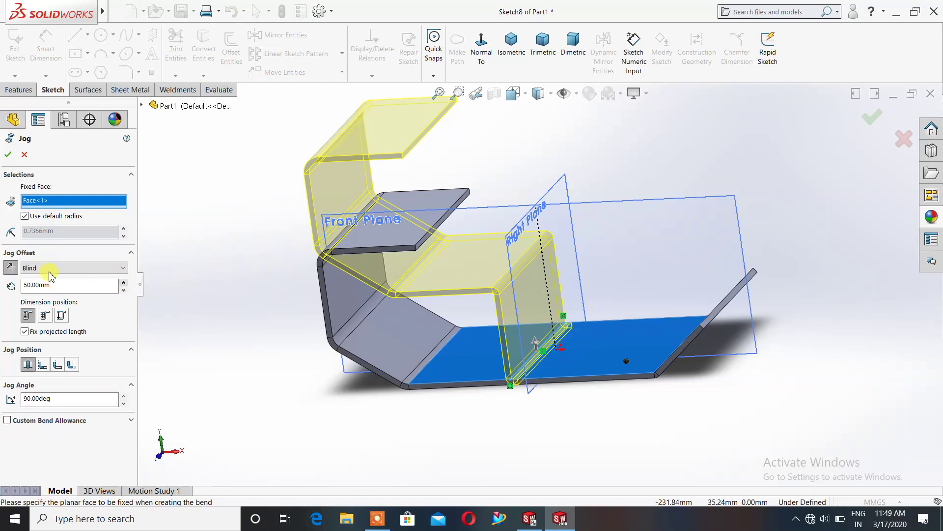
click(10, 267)
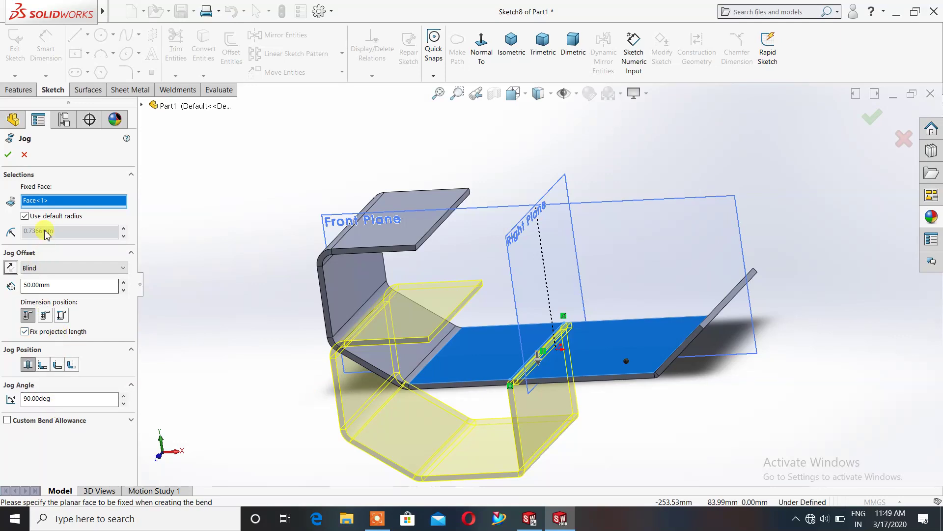
- Give the jog a custom 6 mm bend radius and accept it as Jog1
click(56, 216)
click(59, 231)
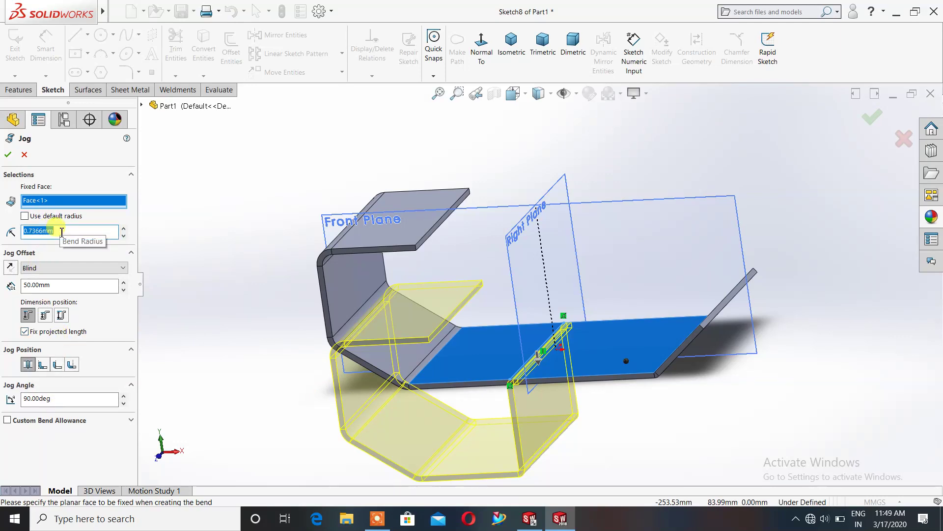
text(6)
key(Return)
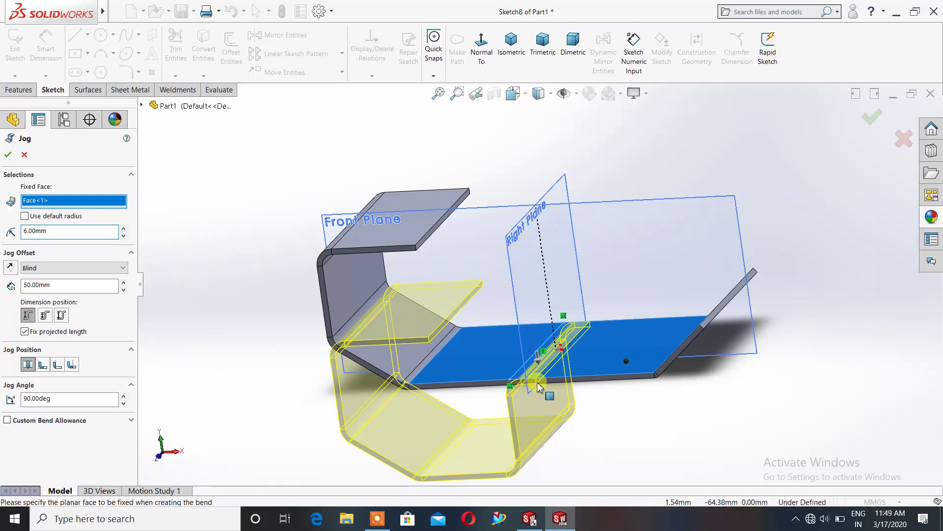
click(7, 157)
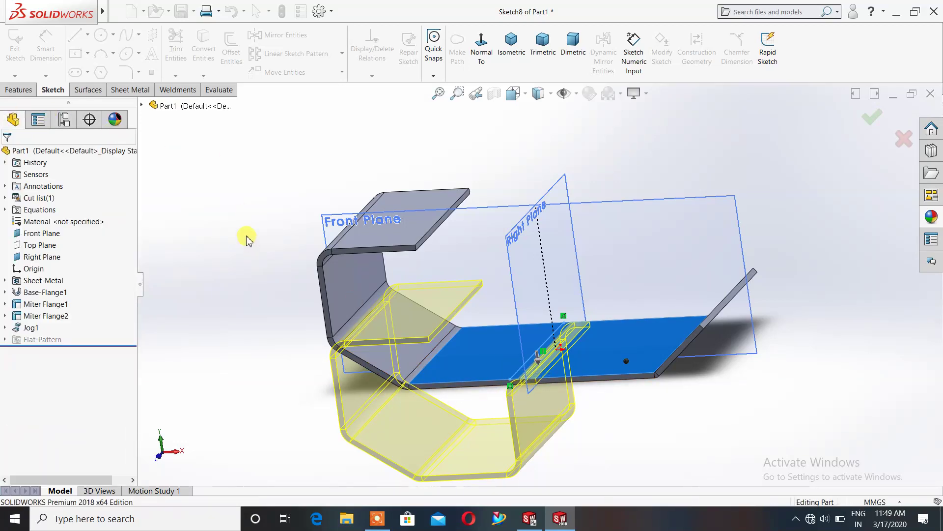
middle_drag(270, 257, 291, 249)
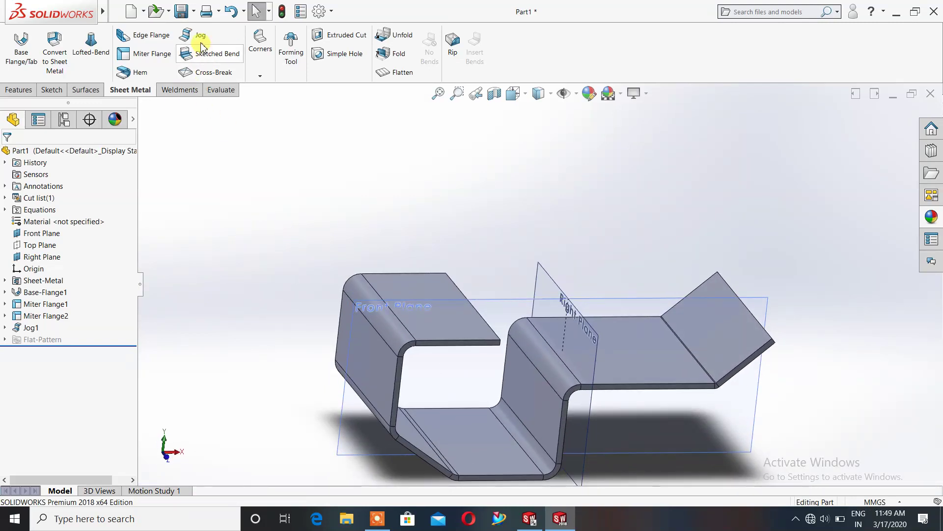
- Start a second jog and sketch a vertical bend line across the raised right-hand face
click(206, 53)
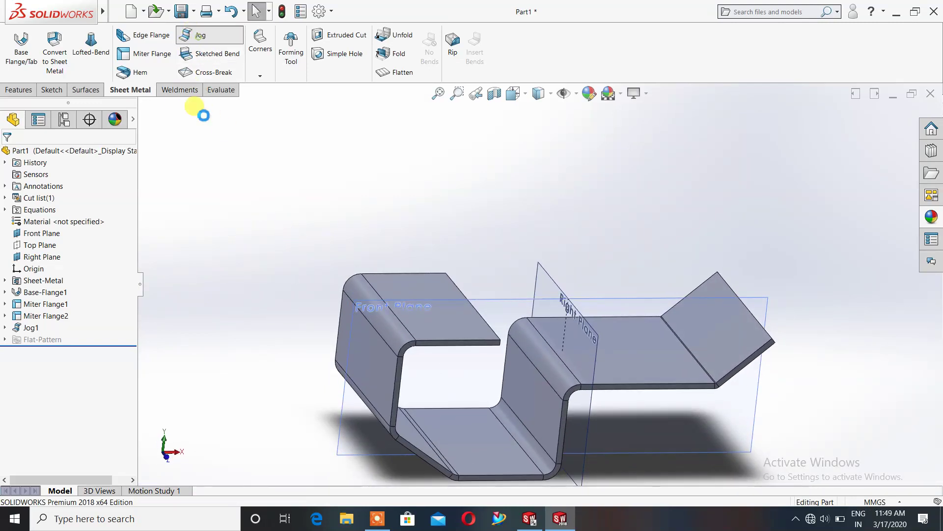
click(624, 358)
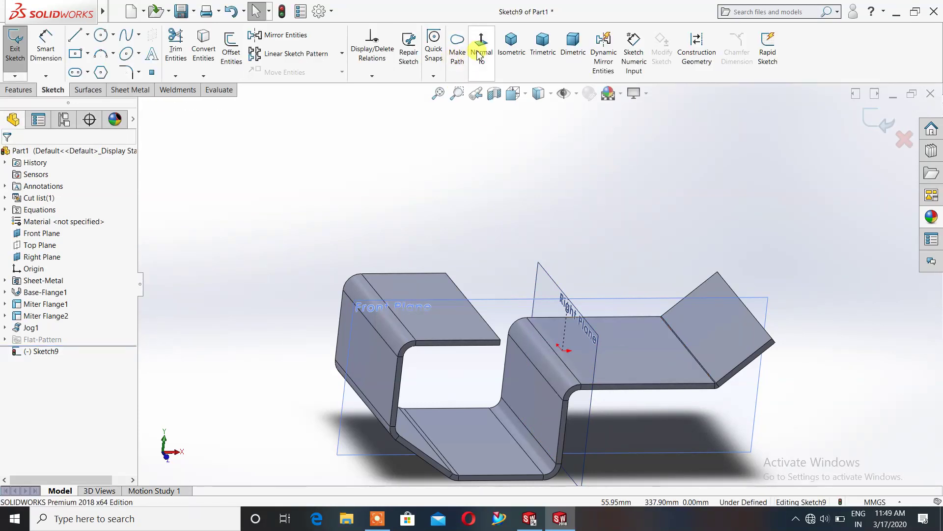
click(481, 44)
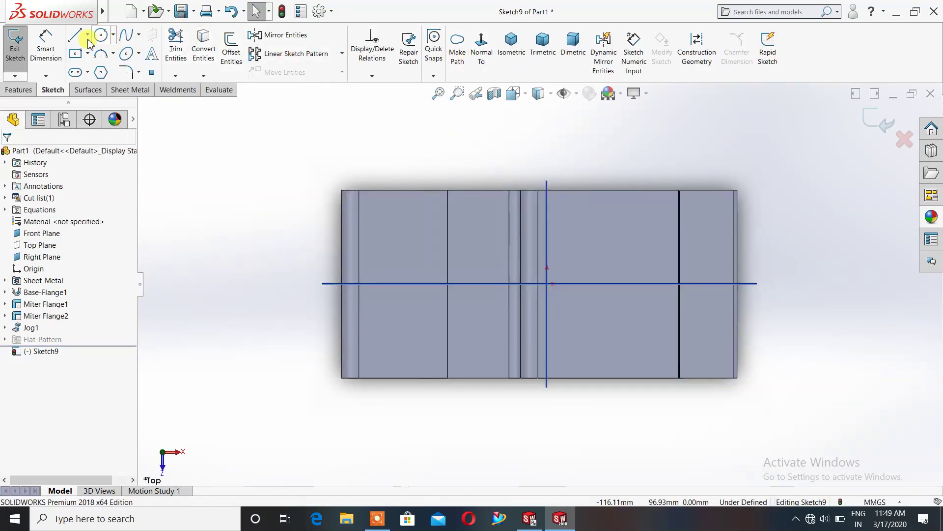
click(74, 35)
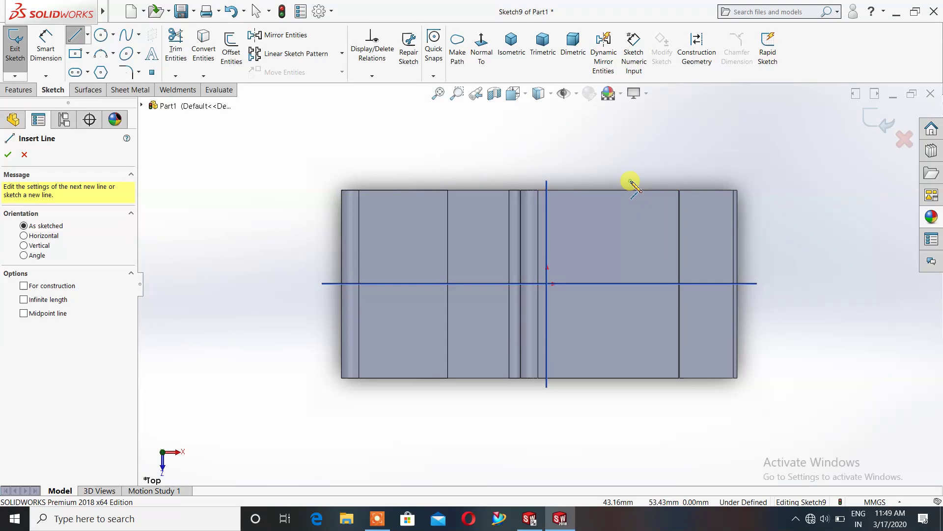
drag(631, 182, 629, 397)
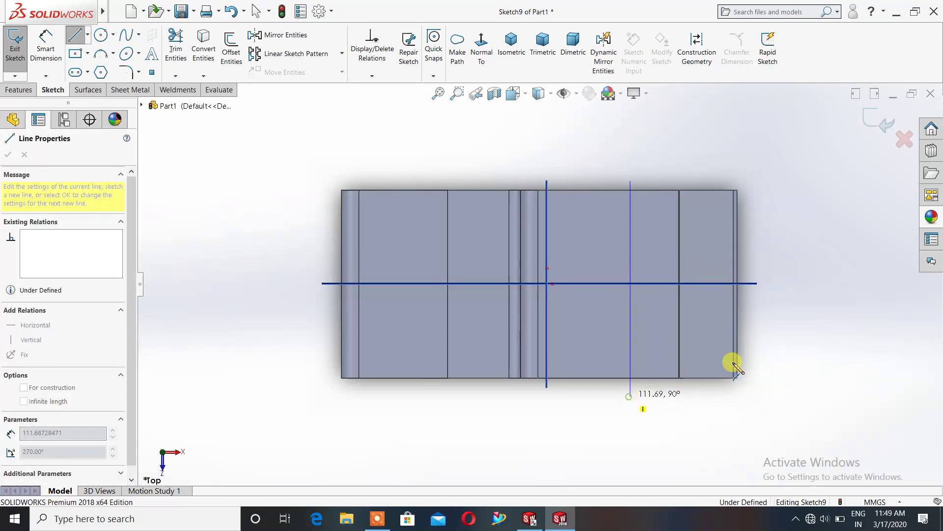
key(Escape)
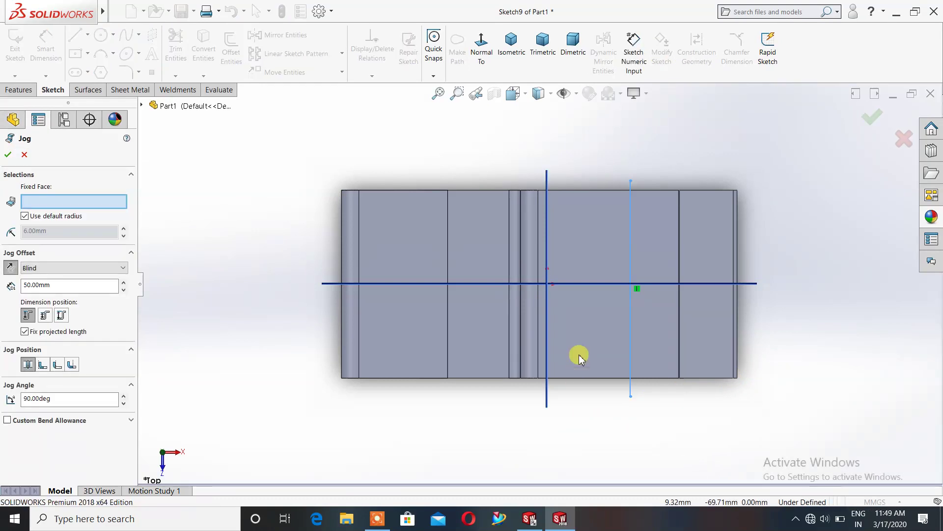
- Fix the right-hand face, flip the 50 mm jog downward, and accept it as Jog2
mouse_move(579, 358)
middle_down()
mouse_move(573, 309)
mouse_move(550, 270)
middle_up()
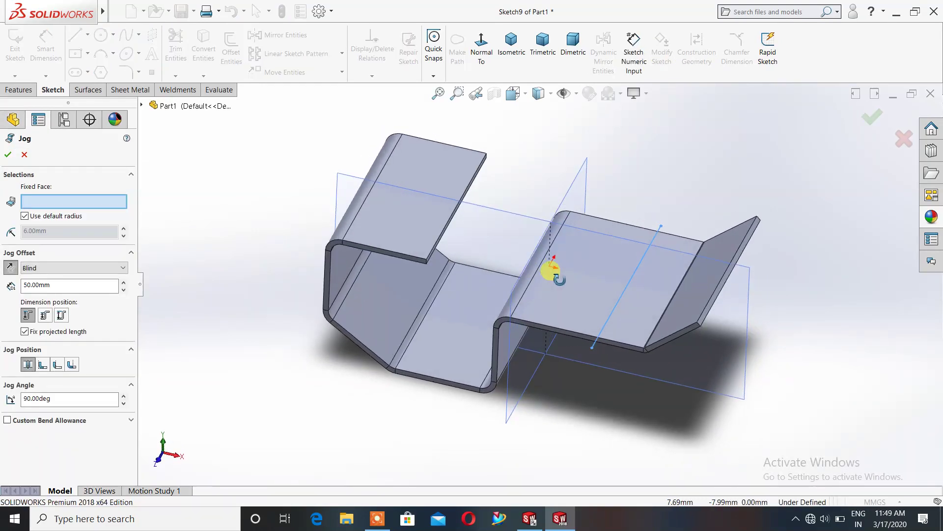
click(584, 271)
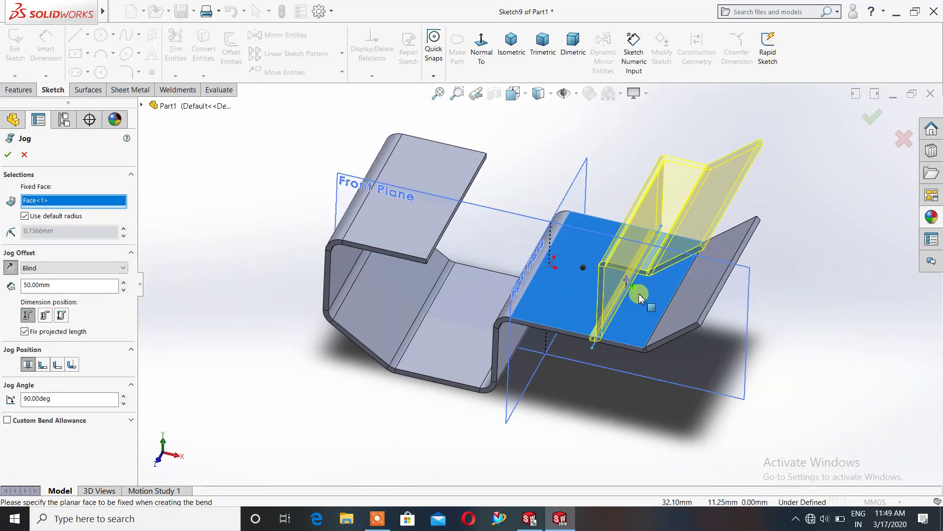
click(11, 267)
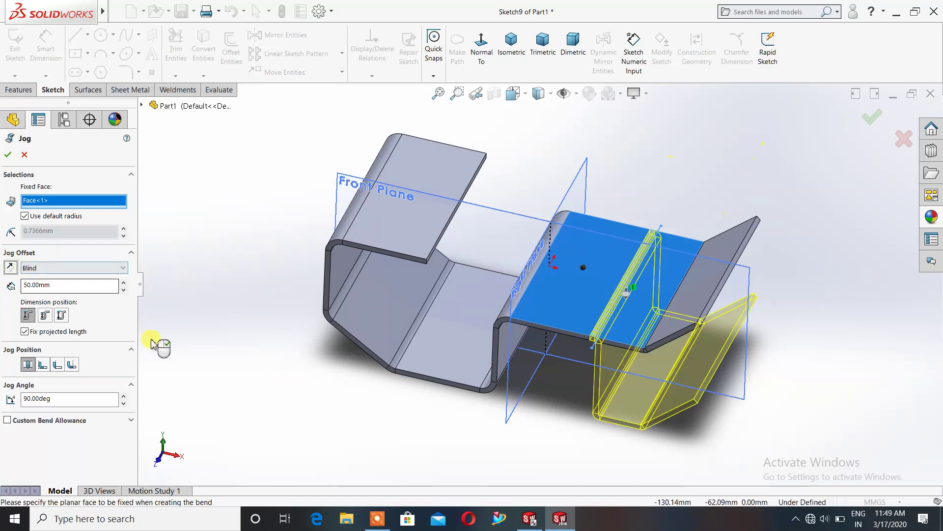
click(870, 118)
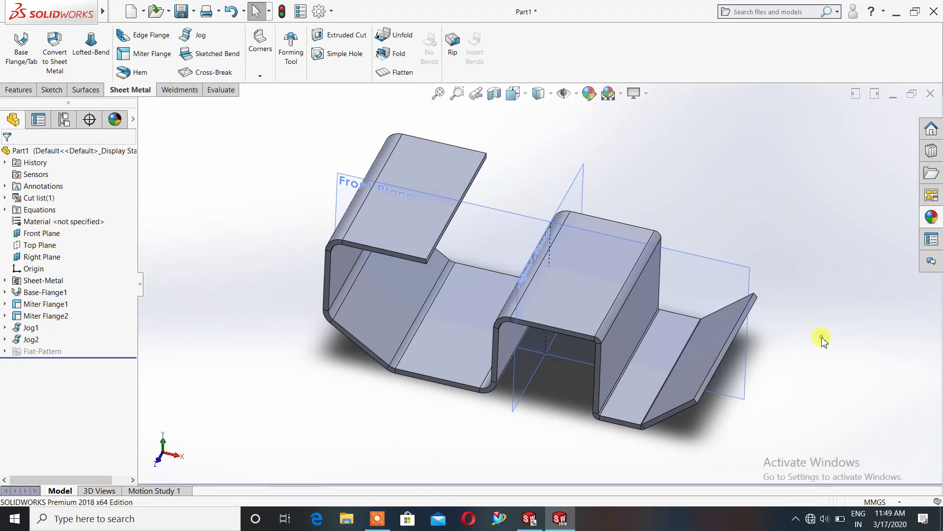
mouse_move(790, 242)
middle_down()
mouse_move(784, 196)
mouse_move(702, 213)
middle_up()
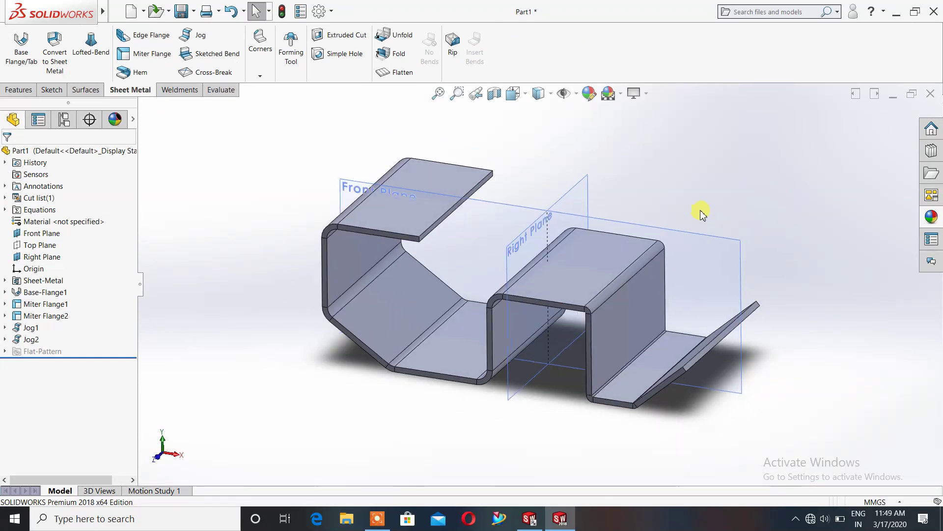
click(646, 98)
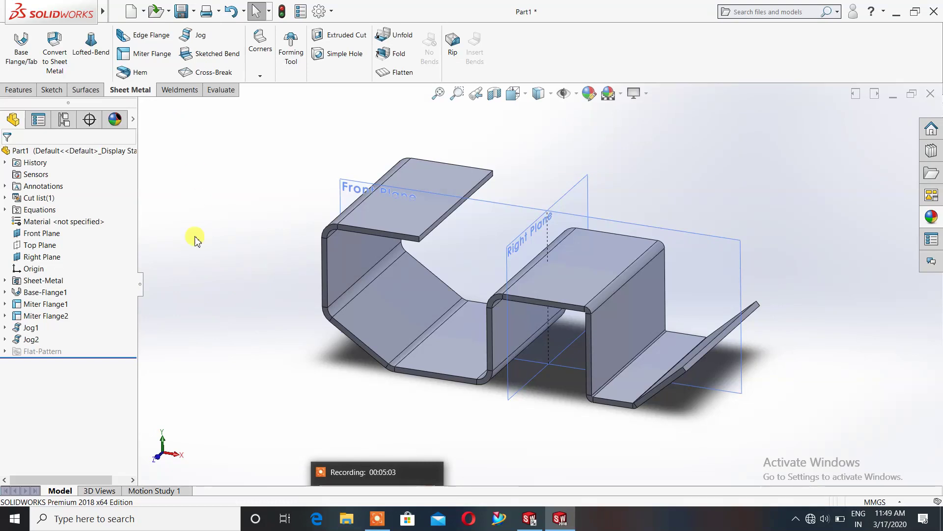
- Delete all features from Miter Flange1 through Jog2
click(31, 339)
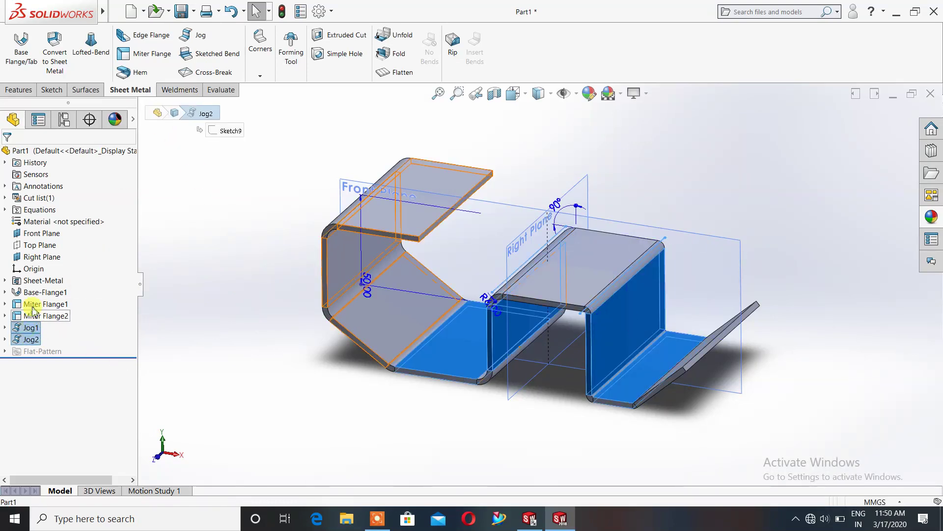
shift+click(38, 305)
right_click(39, 305)
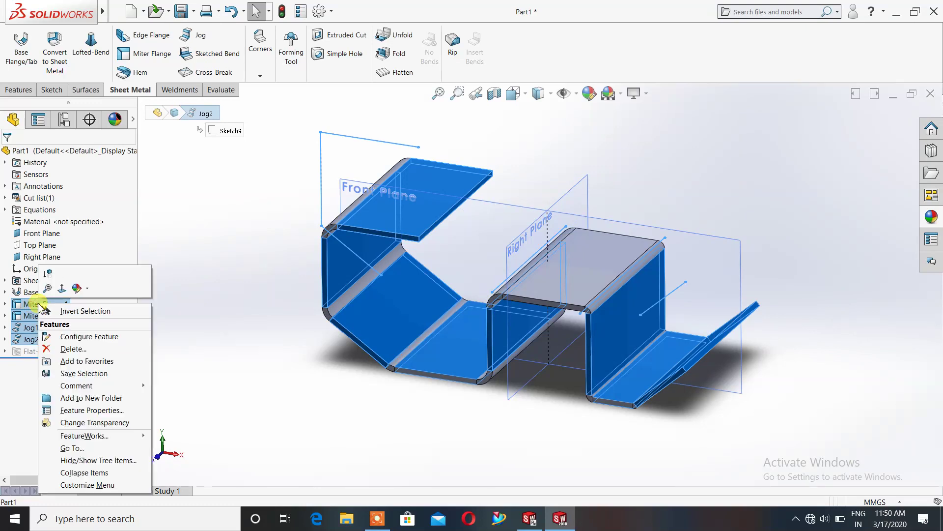
click(83, 351)
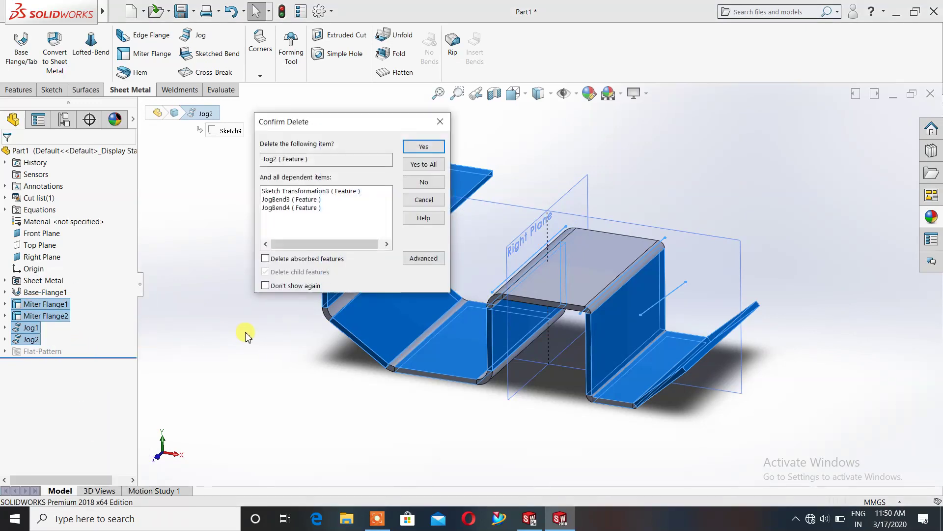
click(422, 168)
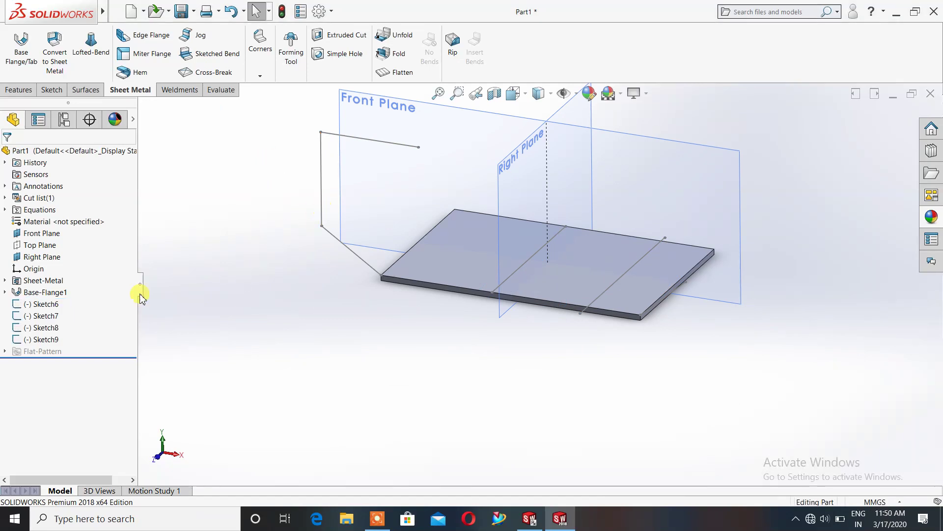
- Delete the leftover sketches Sketch6 through Sketch9 and their dependents
click(52, 307)
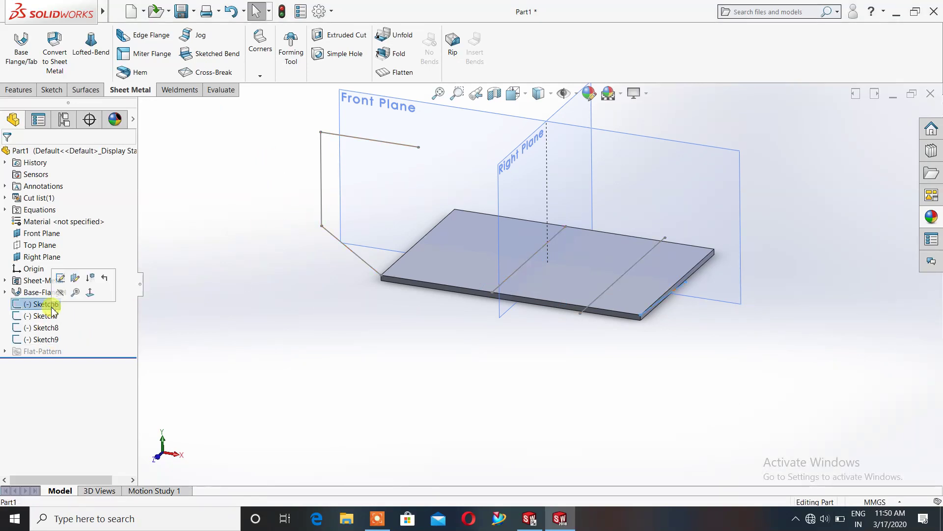
shift+click(52, 339)
right_click(52, 341)
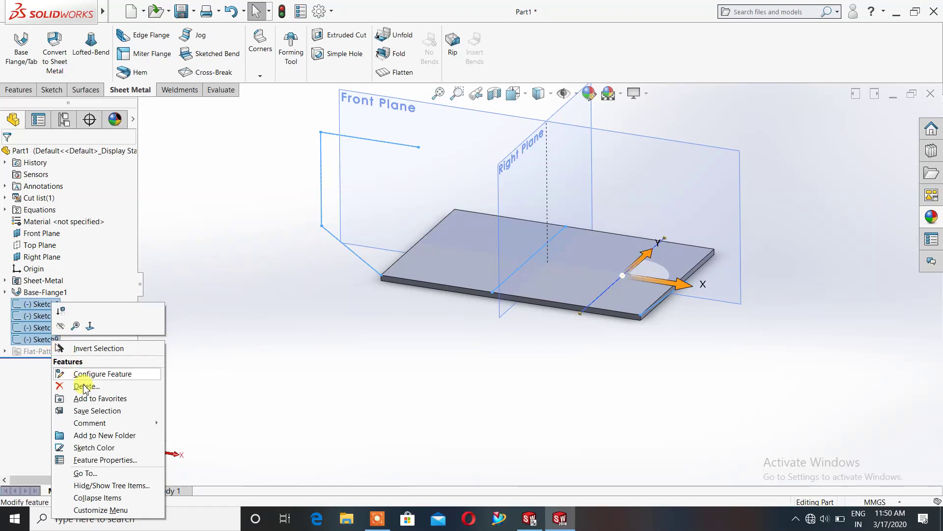
click(81, 386)
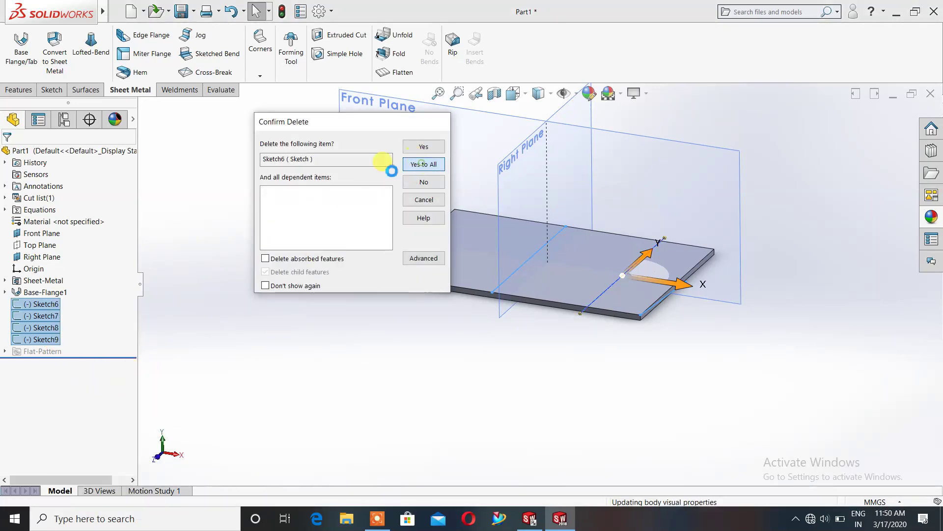
click(411, 164)
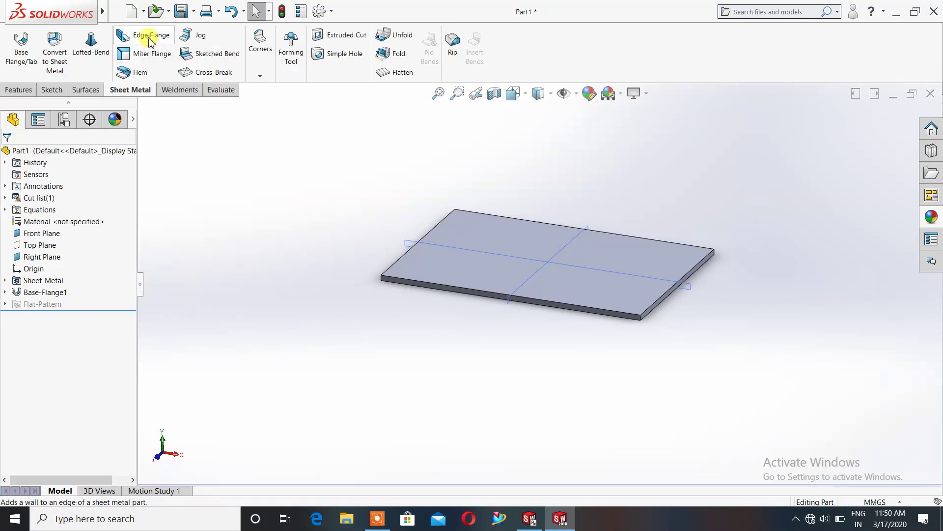
- Add a 33.74 mm, 90° edge flange along the plate's left edge
click(402, 257)
click(399, 188)
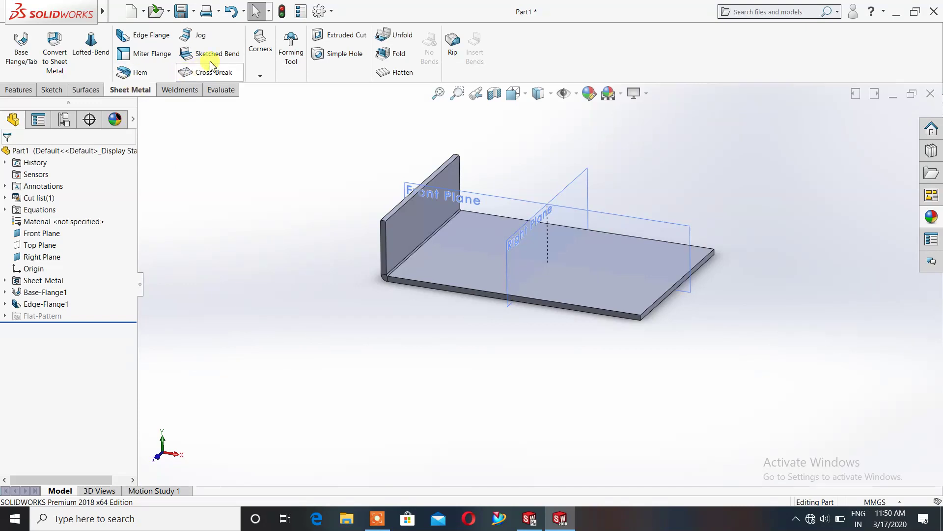
click(210, 60)
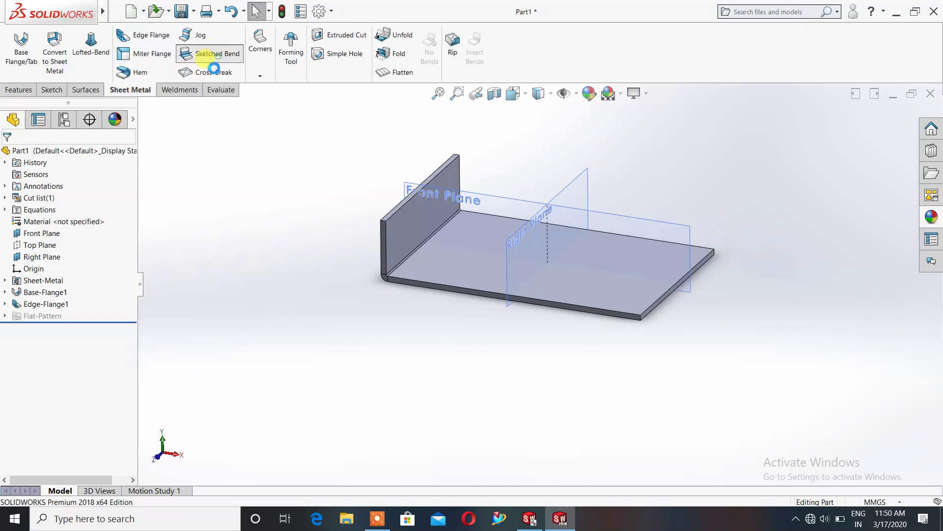
- Sketch a diagonal bend line across the plate's top face
click(592, 272)
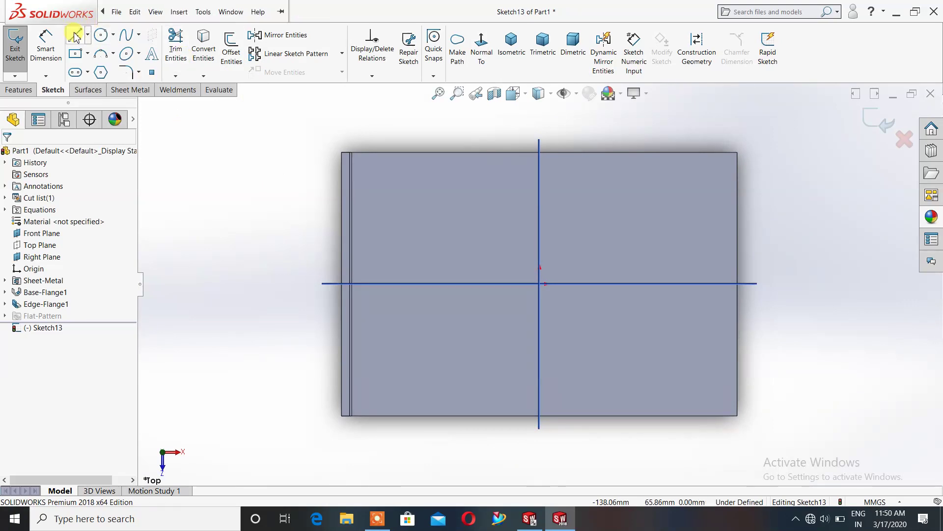
click(563, 139)
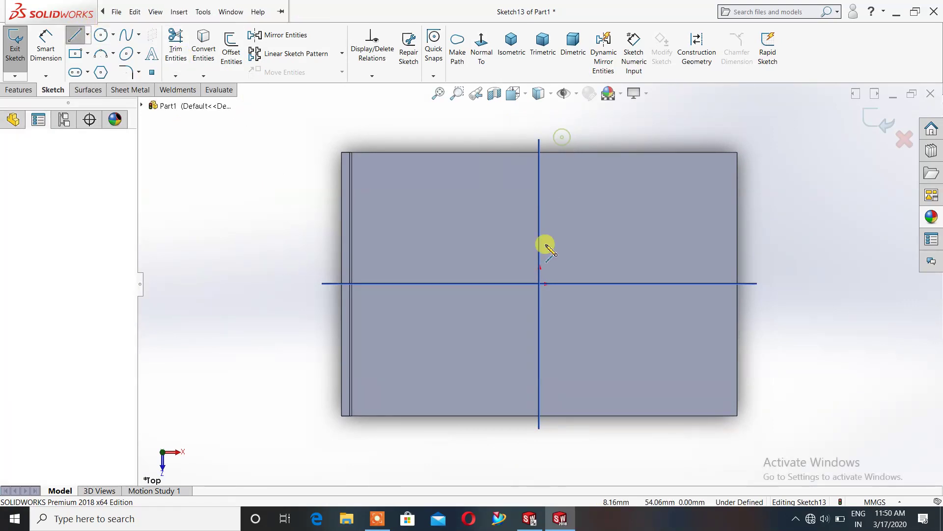
click(492, 437)
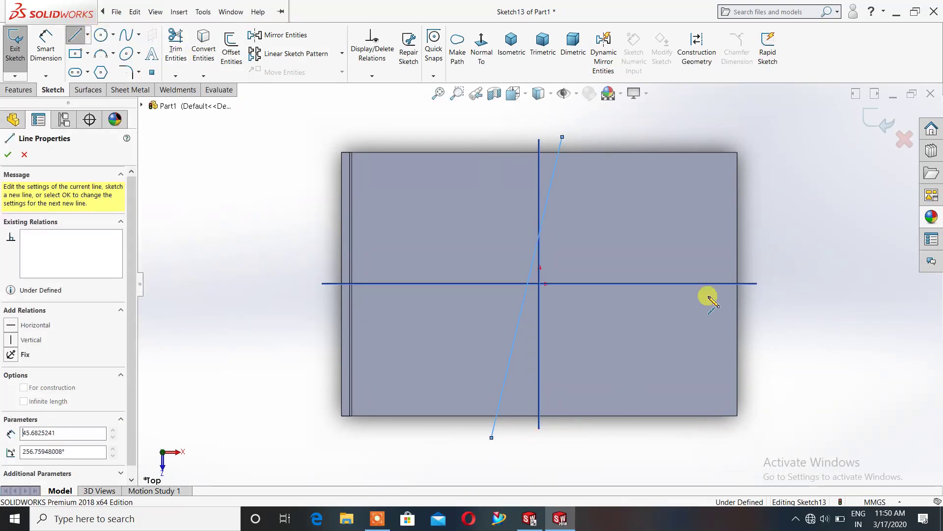
key(Escape)
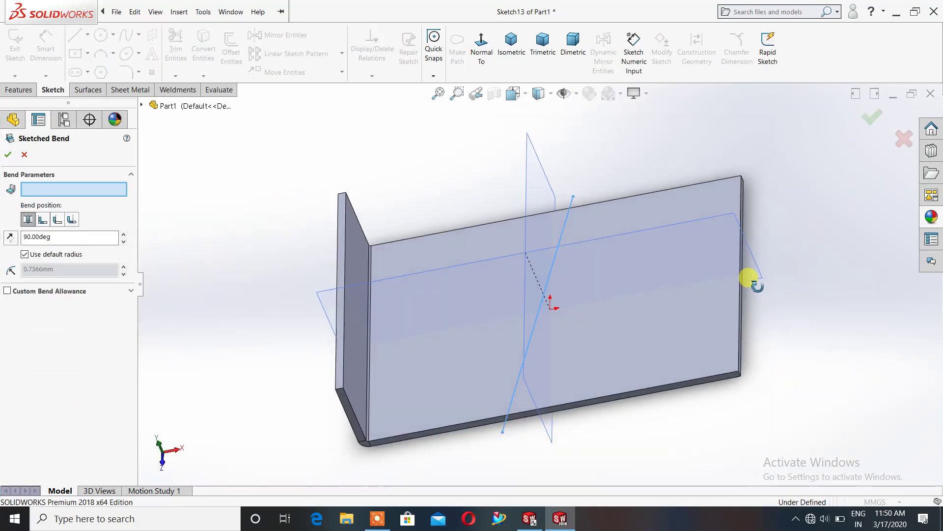
mouse_move(729, 268)
middle_down()
mouse_move(731, 316)
mouse_move(760, 268)
mouse_move(731, 270)
mouse_move(740, 289)
middle_up()
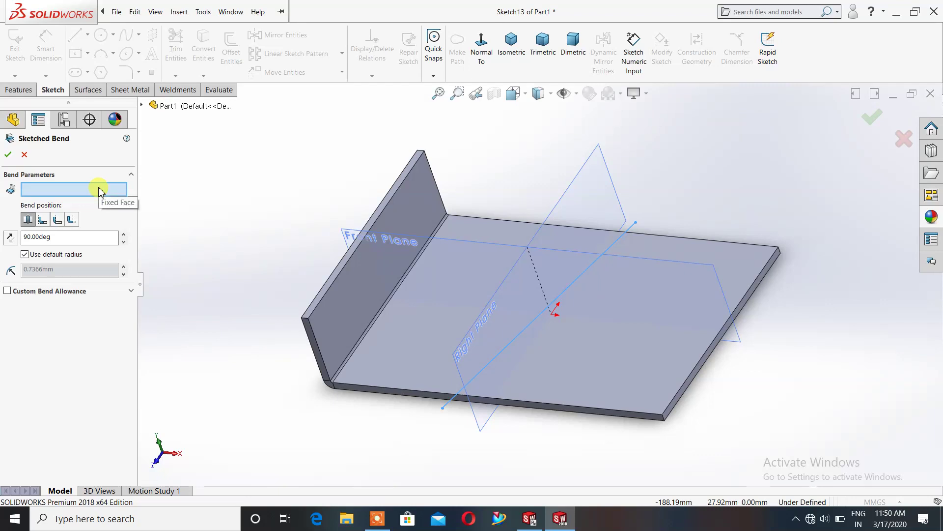
- Fix the plate face, set a 6 mm bend radius, and accept Sketched Bend1
click(428, 311)
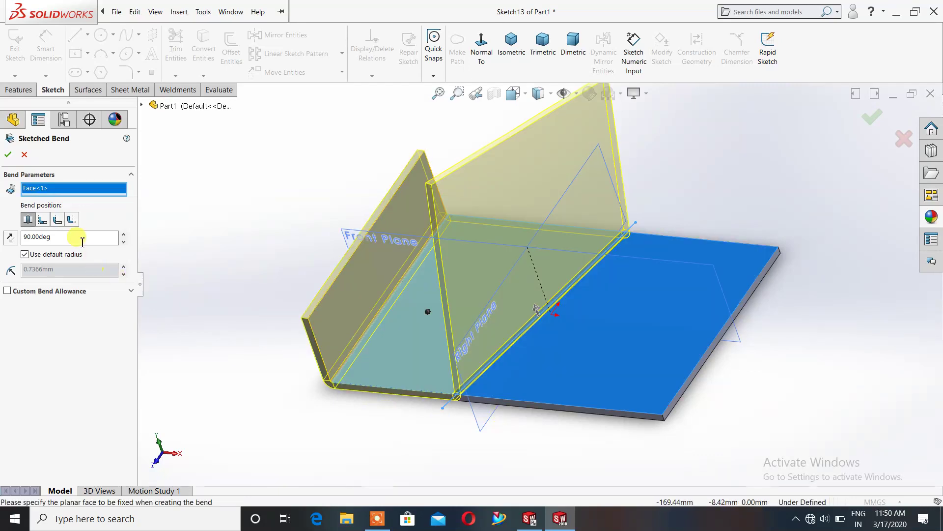
click(74, 256)
text(6)
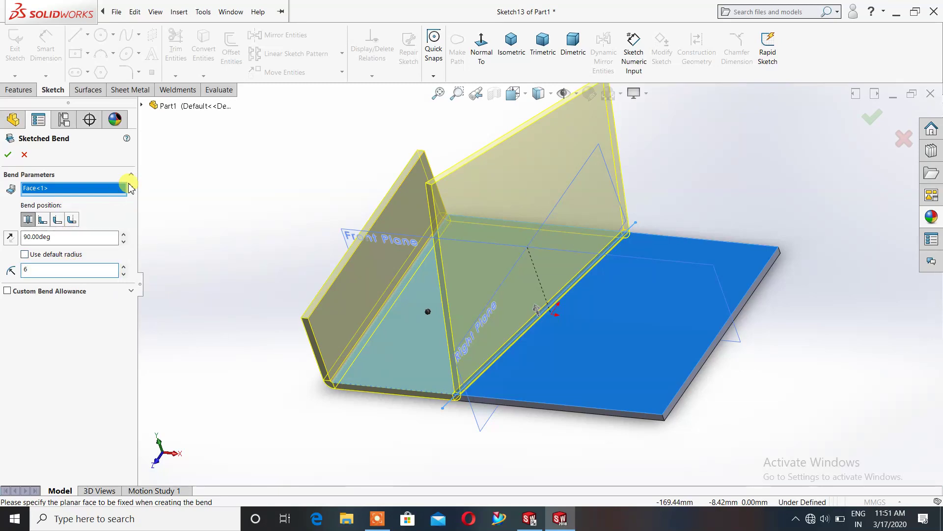
click(71, 237)
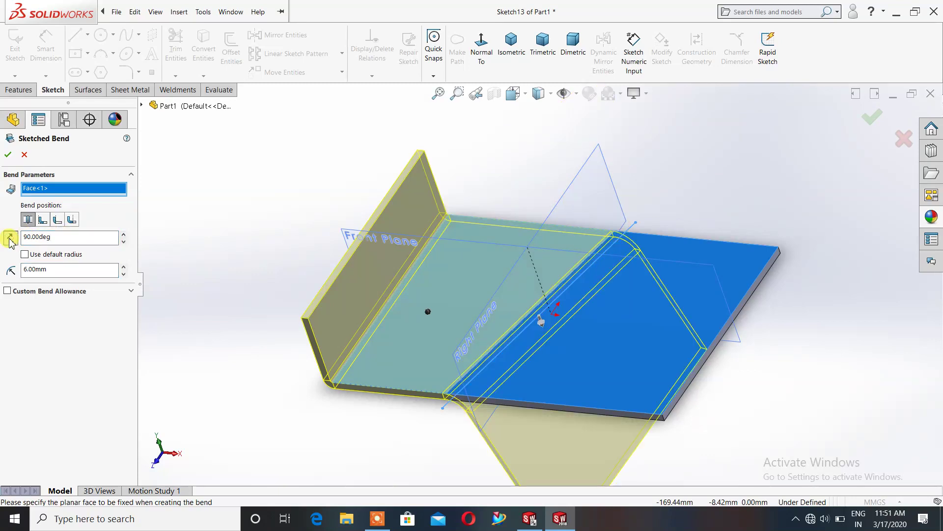
middle_drag(316, 274, 326, 231)
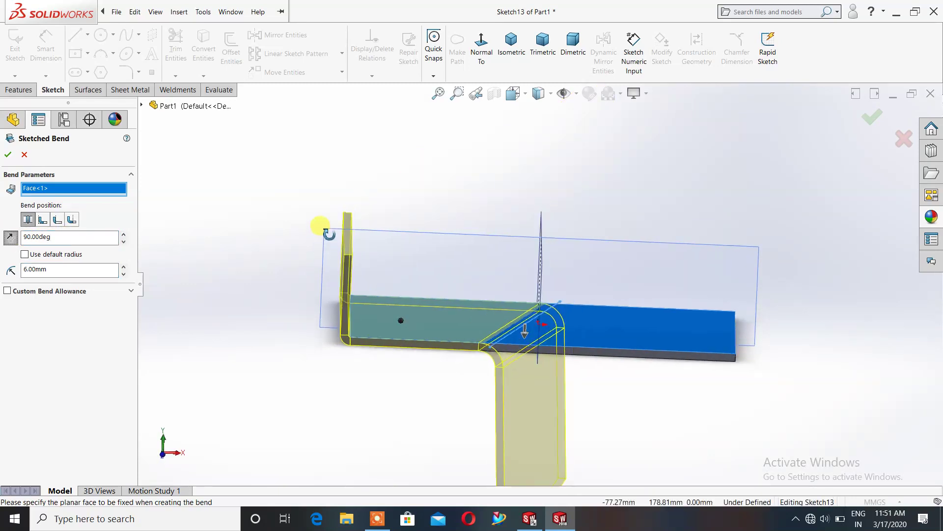
drag(123, 237, 127, 239)
click(859, 121)
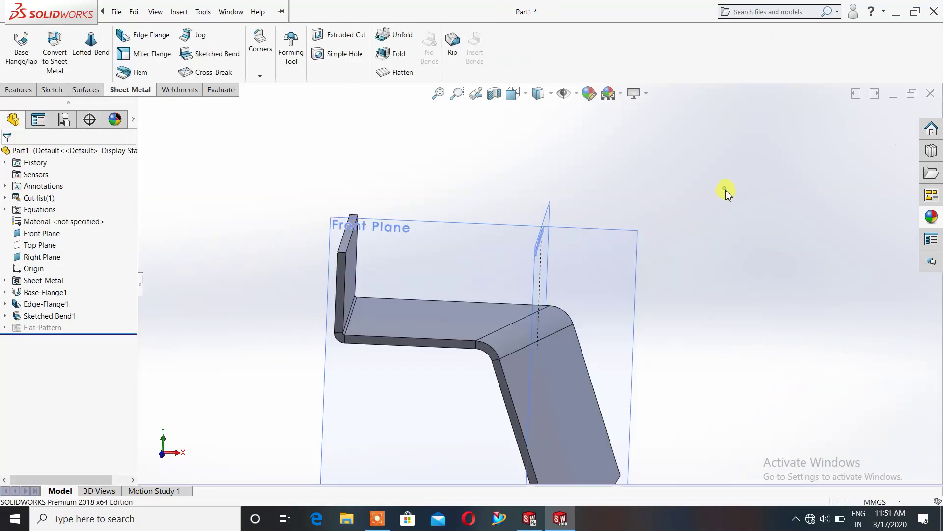
mouse_move(706, 231)
middle_down()
mouse_move(680, 302)
mouse_move(688, 246)
middle_up()
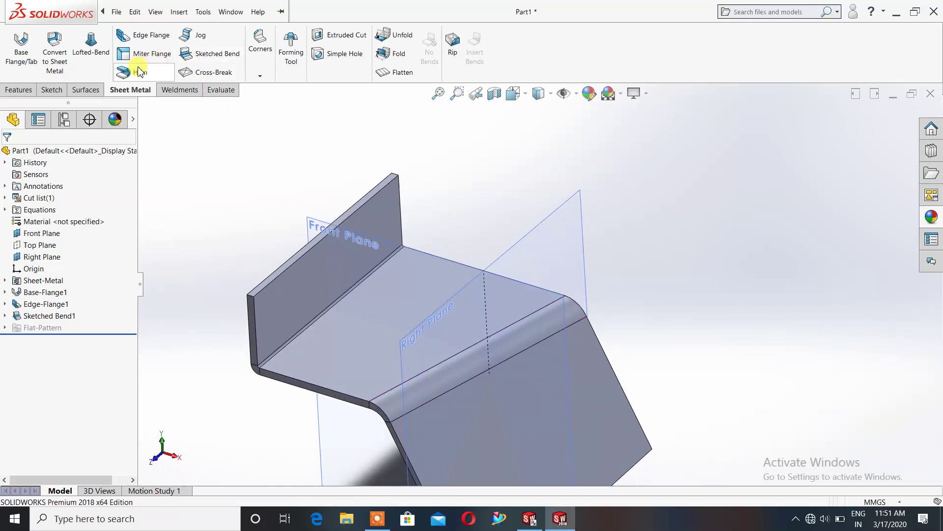
- Start a second sketched bend and draw its bend line across the plate's top face
click(211, 54)
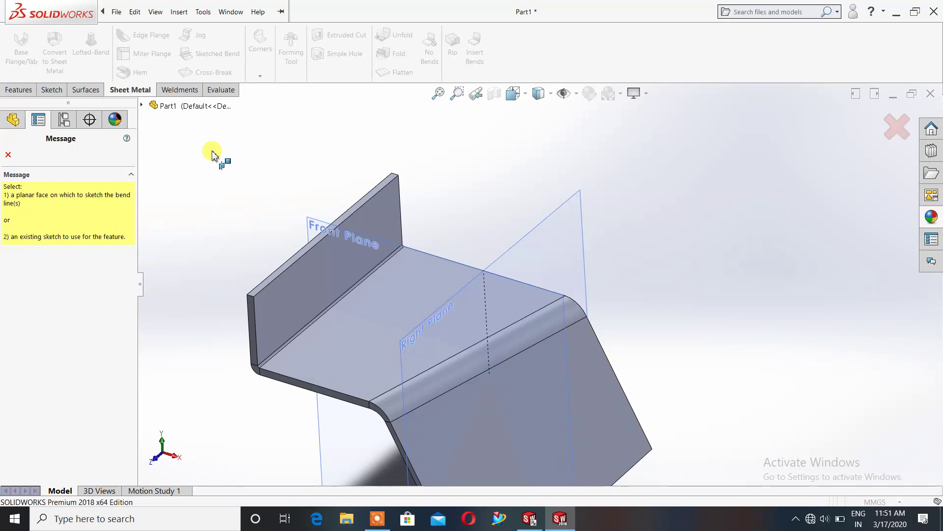
click(395, 302)
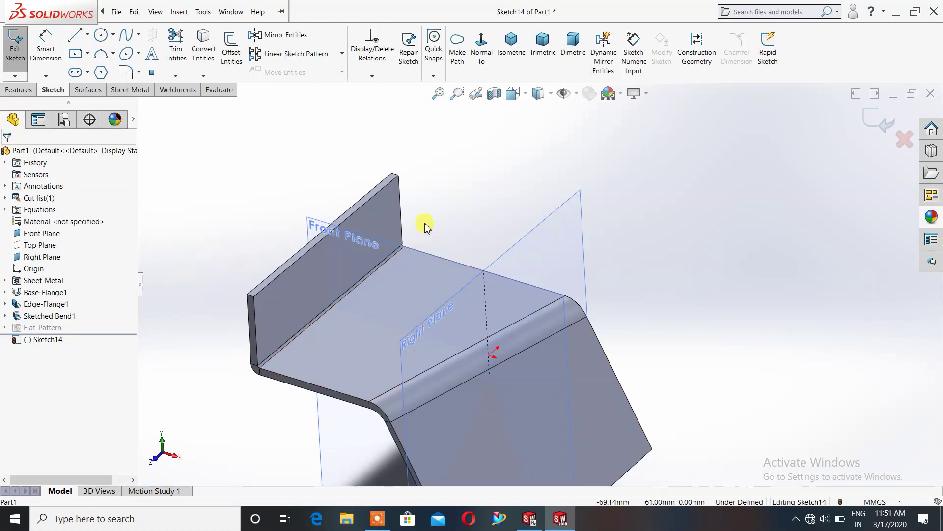
click(481, 49)
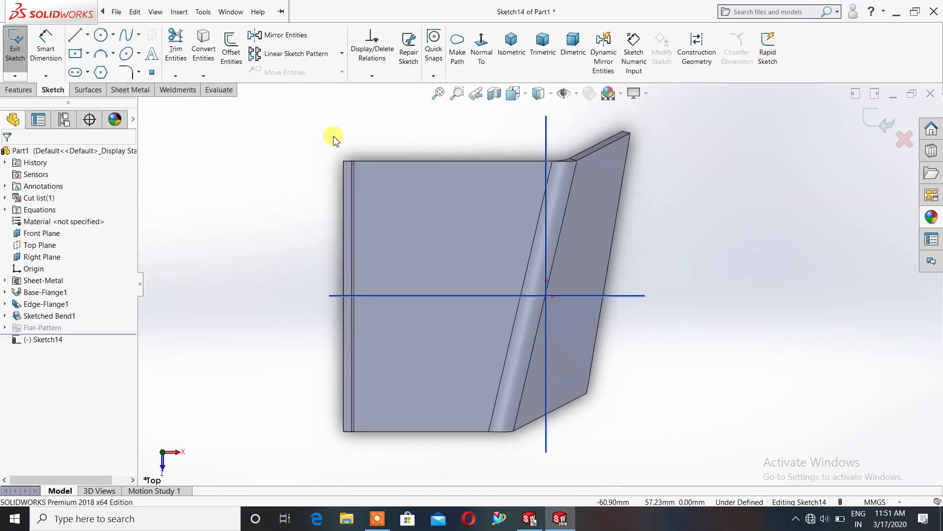
click(76, 35)
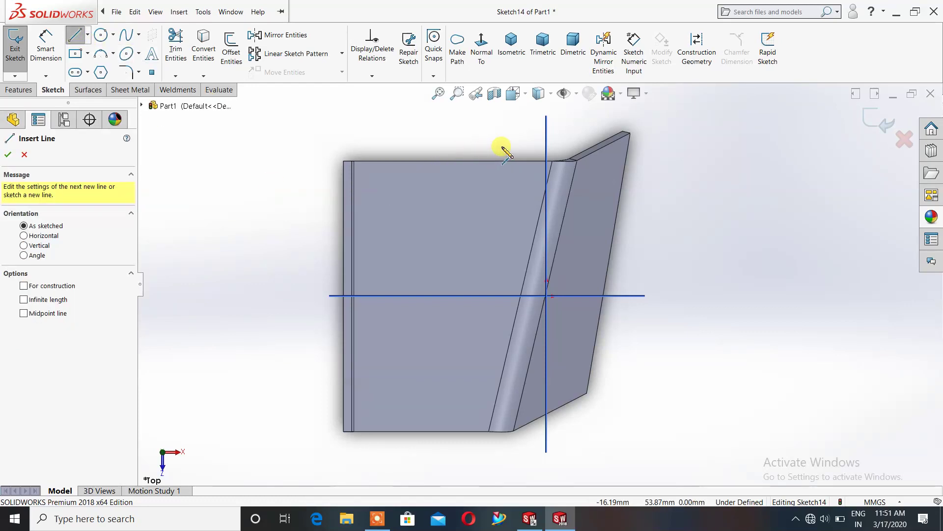
click(490, 136)
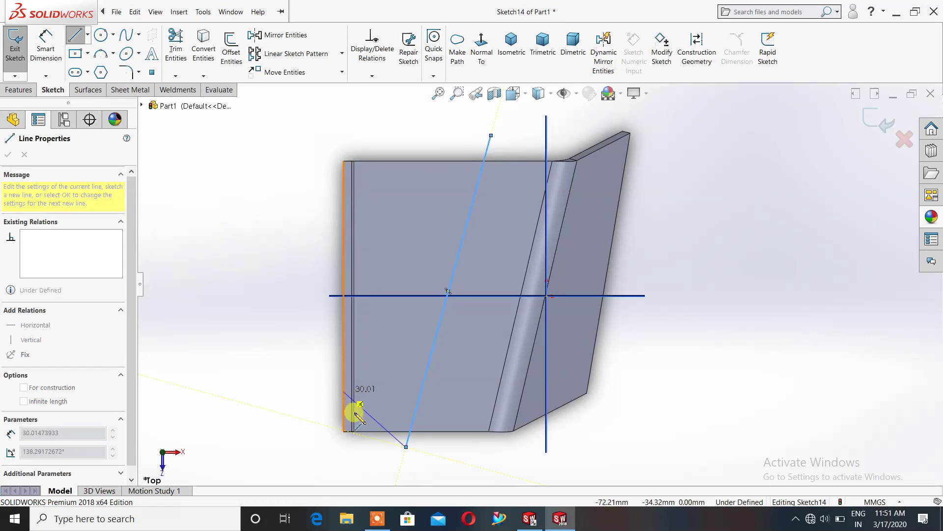
click(880, 123)
click(718, 294)
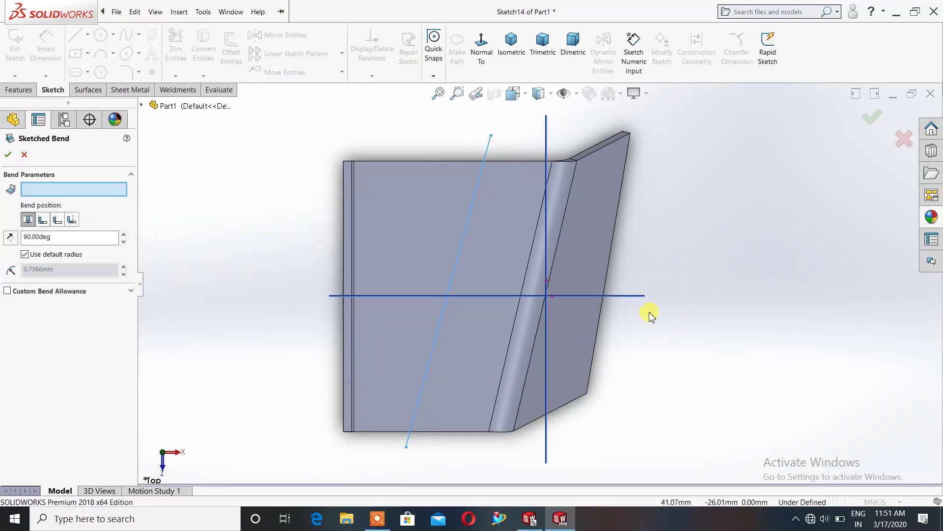
mouse_move(652, 314)
middle_down()
mouse_move(617, 249)
mouse_move(628, 267)
middle_up()
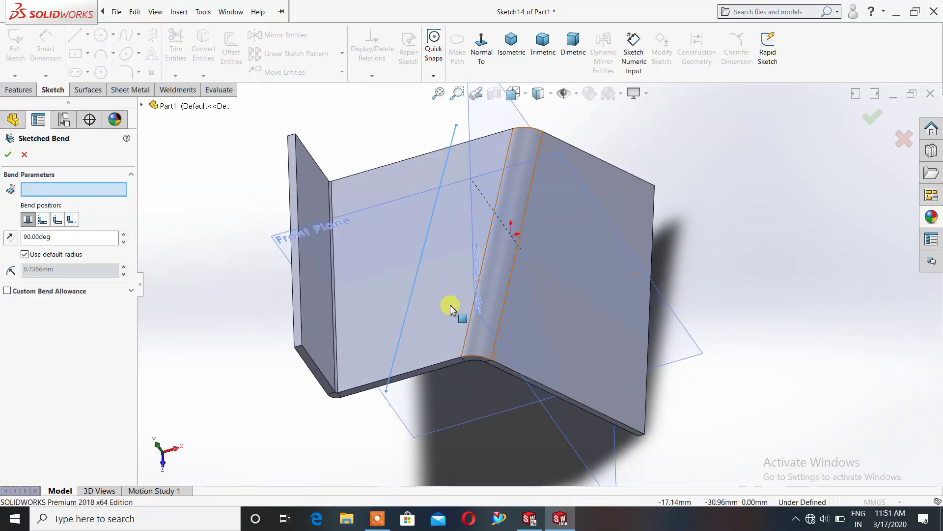
- Fix the plate face, reverse the bend, set a 6 mm radius, and accept Sketched Bend2
click(432, 285)
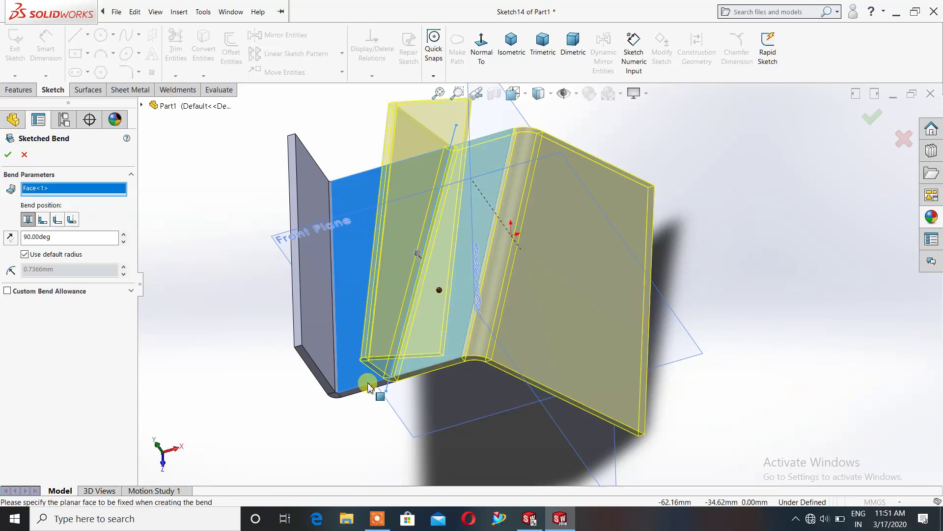
mouse_move(265, 378)
middle_down()
mouse_move(270, 261)
mouse_move(254, 314)
middle_up()
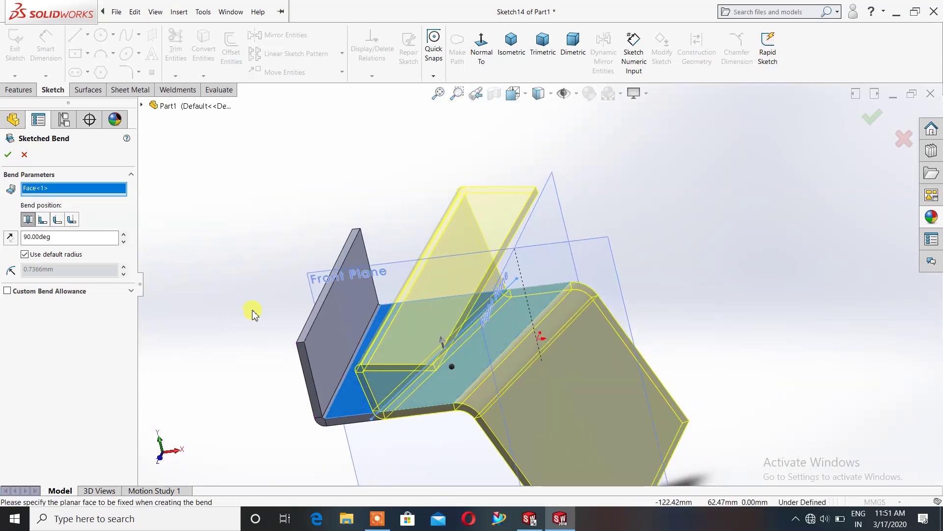
click(10, 238)
mouse_move(280, 194)
middle_down()
mouse_move(315, 184)
mouse_move(310, 194)
middle_up()
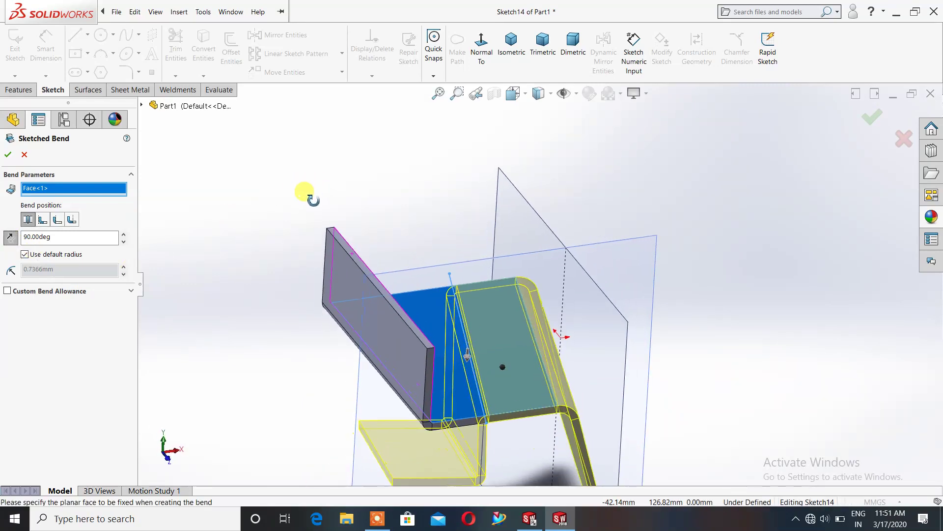
click(46, 256)
text(6)
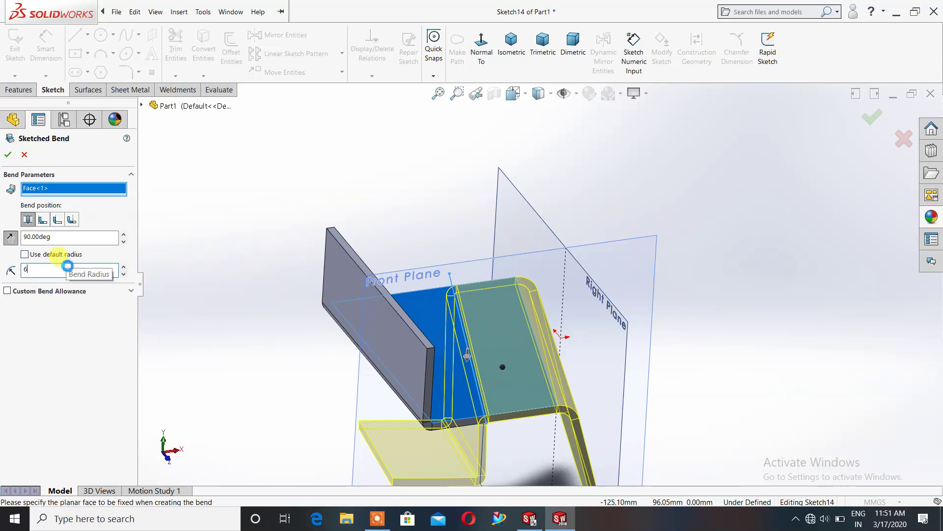
key(Return)
click(872, 117)
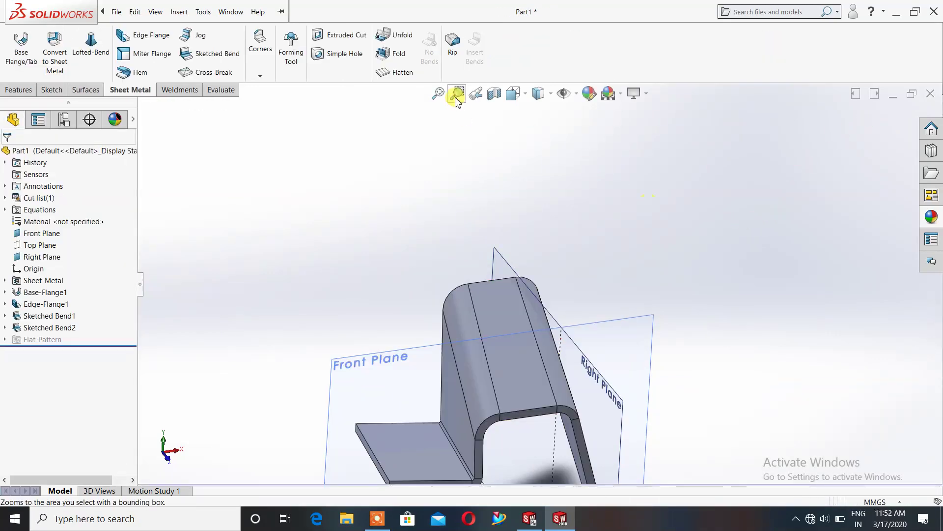
mouse_move(491, 135)
middle_down()
mouse_move(742, 227)
mouse_move(707, 187)
mouse_move(730, 242)
mouse_move(752, 243)
mouse_move(647, 175)
mouse_move(634, 228)
middle_up()
scroll(633, 228, down, 2)
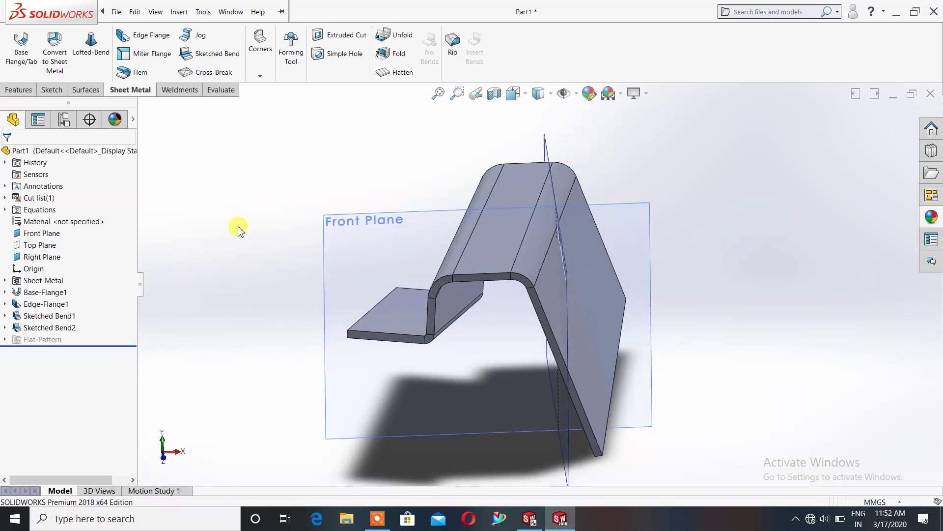
click(381, 521)
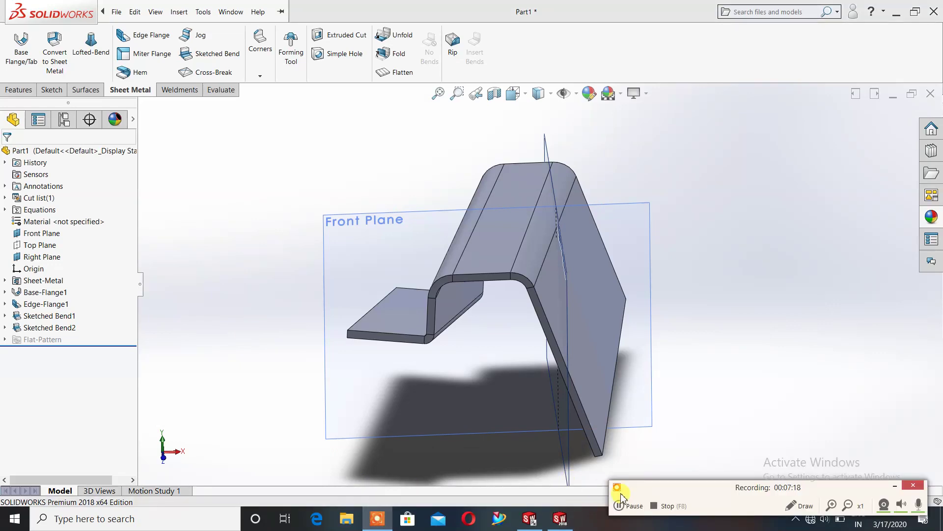